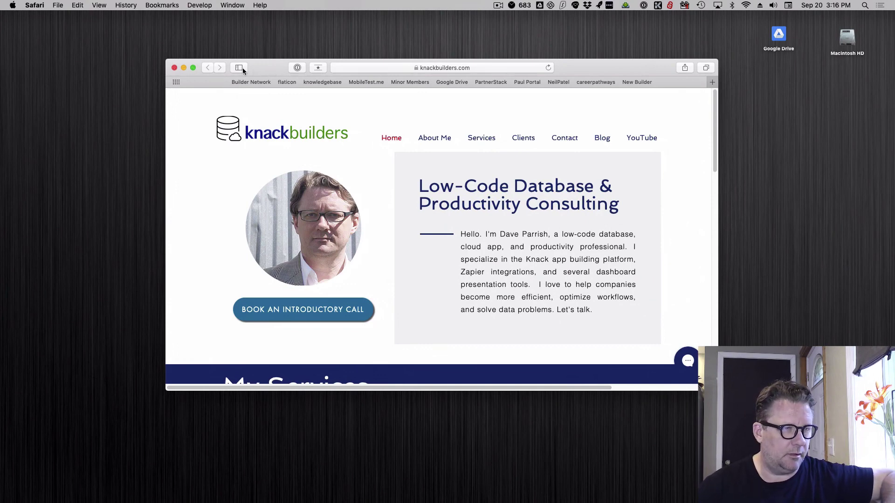
Minimize the knackbuilders.com Safari window and bring the '10 tips - 1 thumb' image into view.
{"action": "left_click", "coordinate": [174, 68]}
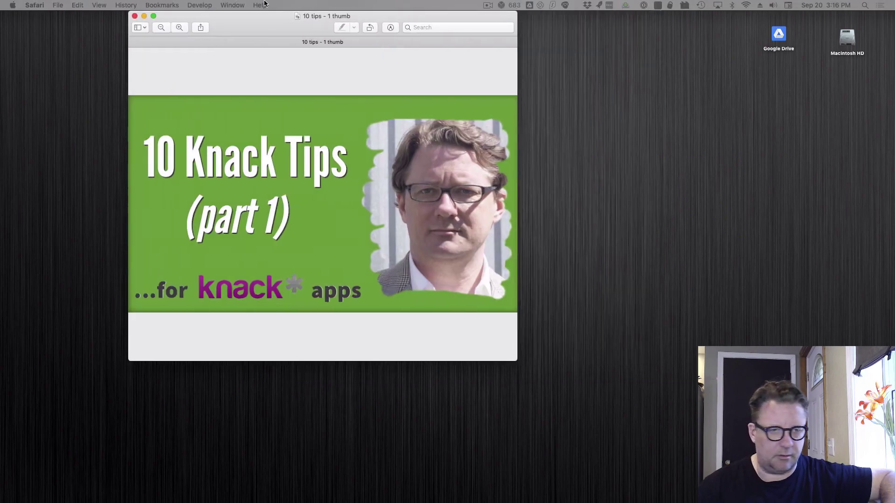
{"action": "left_click_drag", "start_coordinate": [261, 14], "coordinate": [351, 31]}
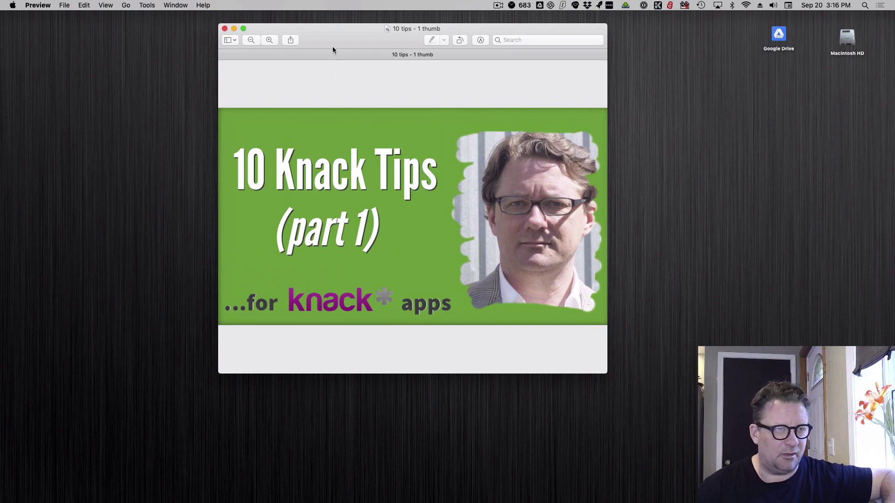
Close the tips thumbnail, look through the '10 Knack Tips & Best Practices' PDF, then close it.
{"action": "key", "text": "super+w"}
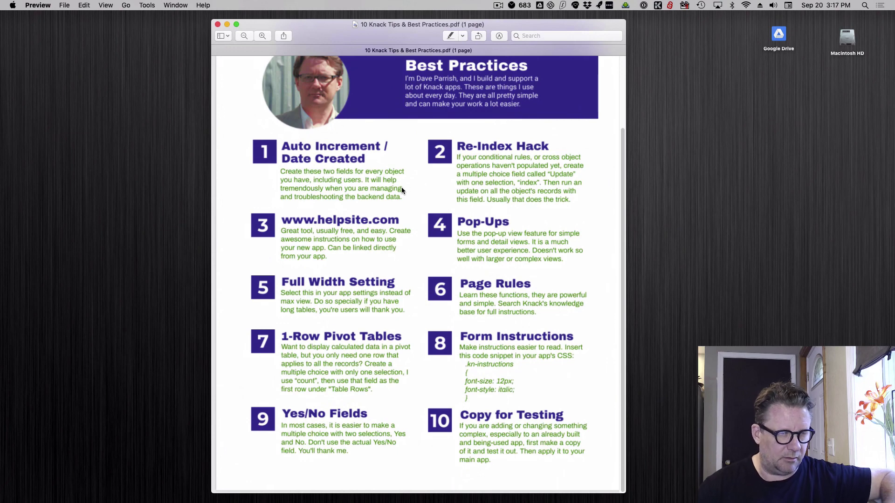
{"action": "scroll", "coordinate": [396, 228], "scroll_direction": "up", "scroll_amount": 1}
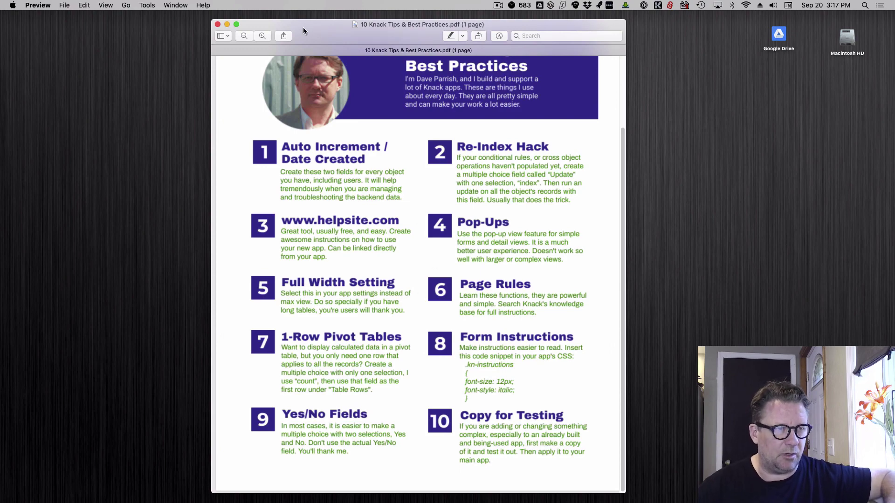
{"action": "key", "text": "super+w"}
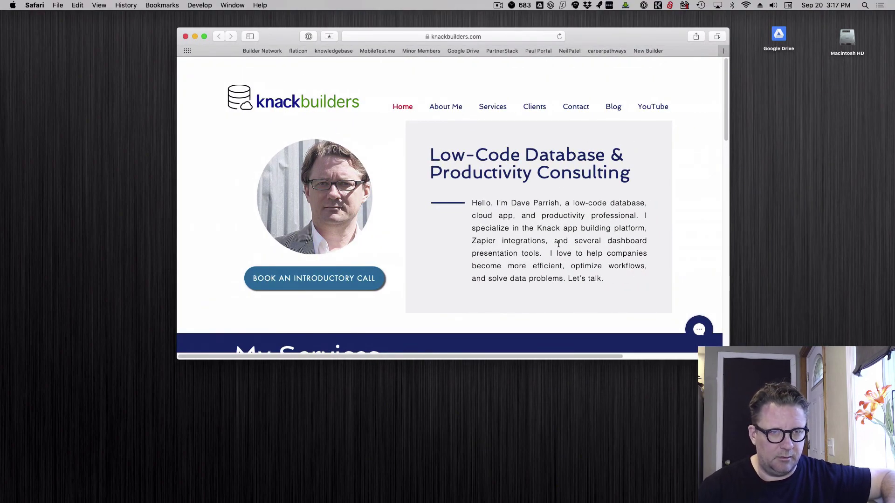
Open the Knack Database Consulting page from the site's Services menu.
{"action": "scroll", "coordinate": [516, 204], "scroll_direction": "down", "scroll_amount": 20}
{"action": "scroll", "coordinate": [516, 202], "scroll_direction": "up", "scroll_amount": 3}
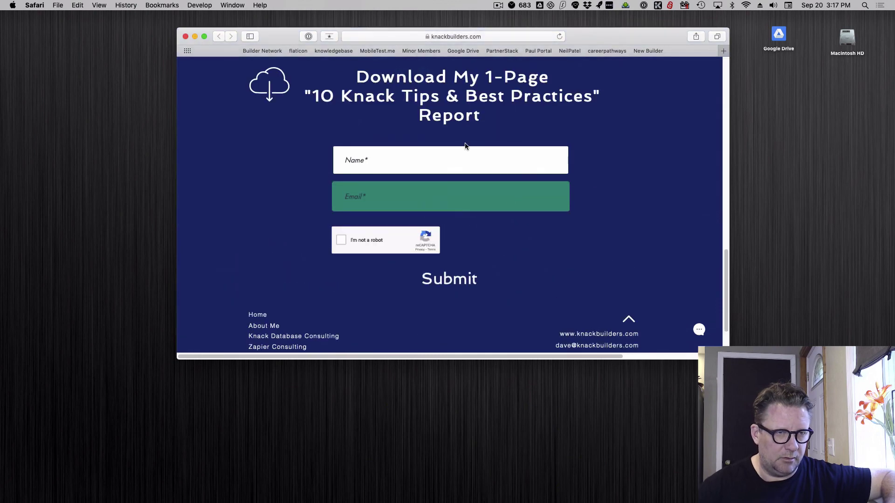
{"action": "scroll", "coordinate": [382, 170], "scroll_direction": "up", "scroll_amount": 1}
{"action": "scroll", "coordinate": [395, 171], "scroll_direction": "up", "scroll_amount": 20}
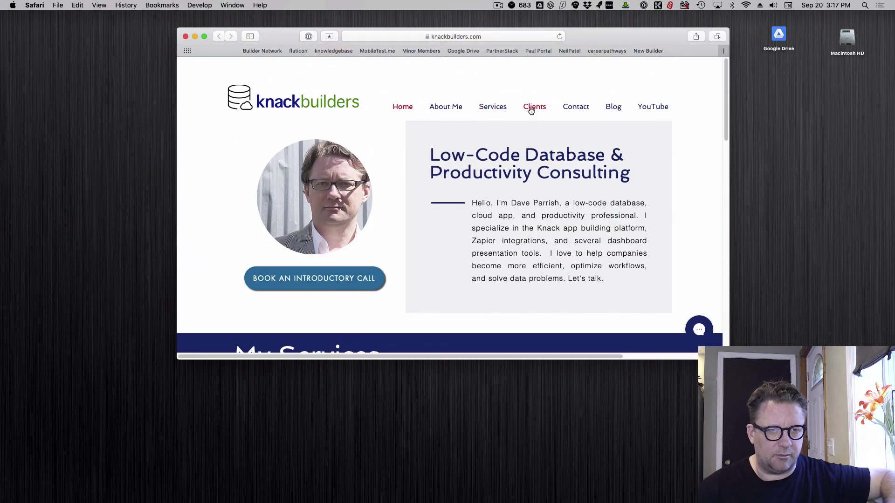
{"action": "mouse_move", "coordinate": [502, 113]}
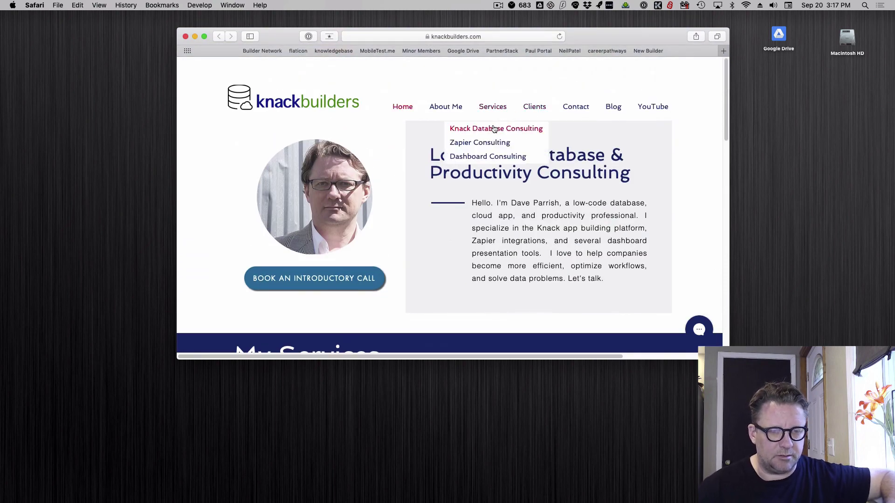
{"action": "left_click", "coordinate": [495, 130]}
Raise the Safari window slightly and extend its bottom edge to show more of the page.
{"action": "left_click_drag", "start_coordinate": [625, 36], "coordinate": [625, 19]}
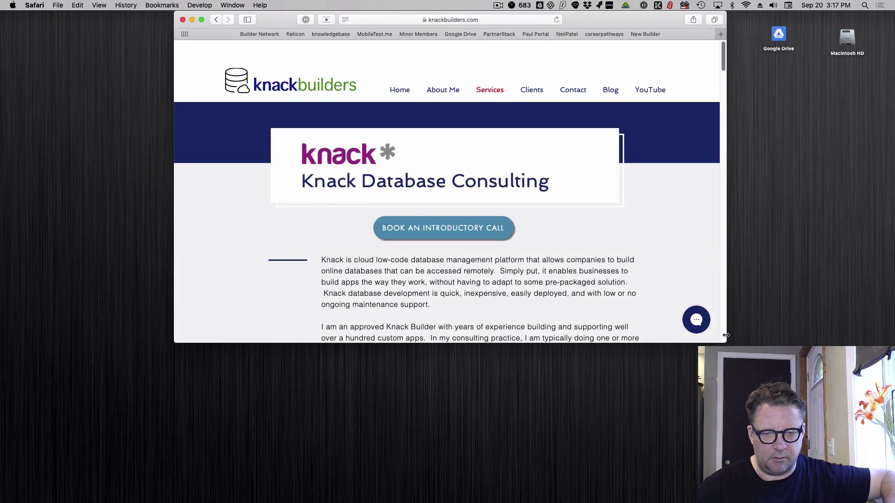
{"action": "left_click_drag", "start_coordinate": [683, 342], "coordinate": [683, 468]}
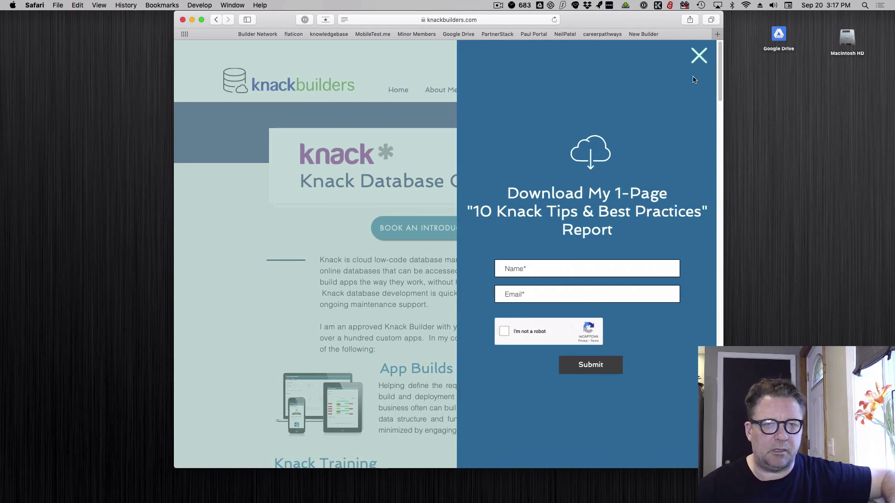
{"action": "left_click", "coordinate": [497, 6]}
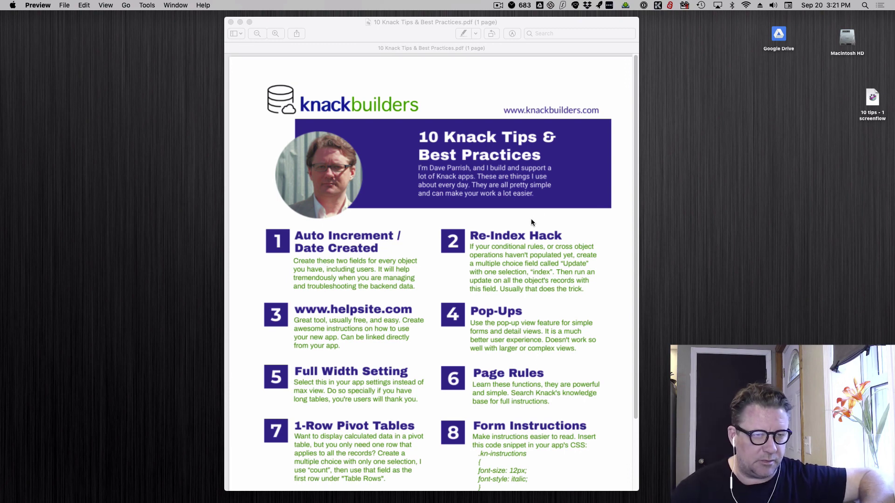
Scroll through the tips PDF, then return to the Knack builder's Line Item fields in Safari.
{"action": "scroll", "coordinate": [521, 225], "scroll_direction": "down", "scroll_amount": 2}
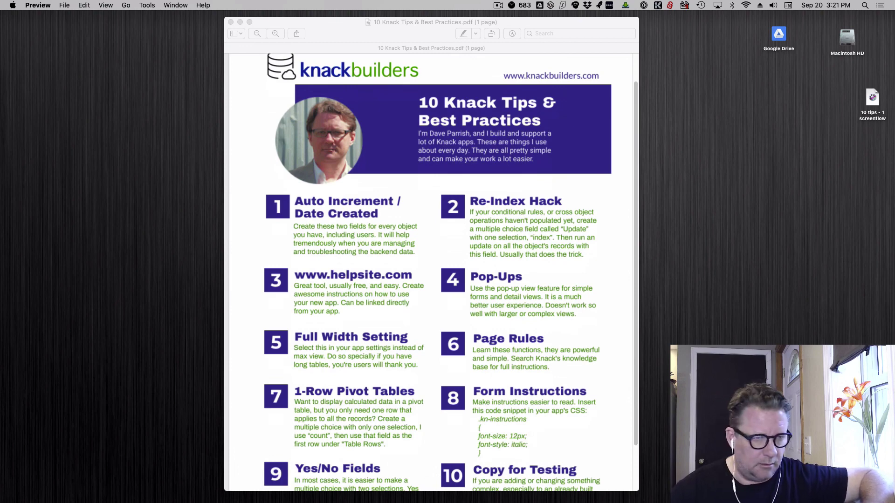
{"action": "key", "text": "super+Tab"}
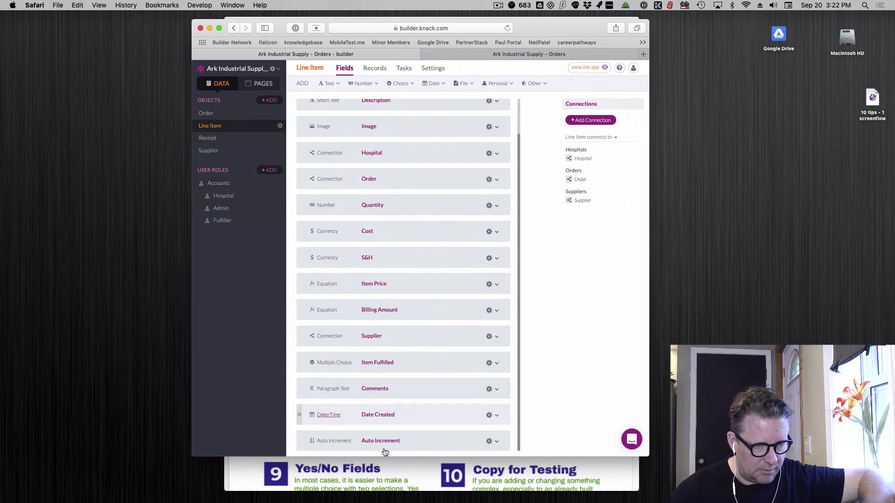
{"action": "left_click", "coordinate": [412, 420]}
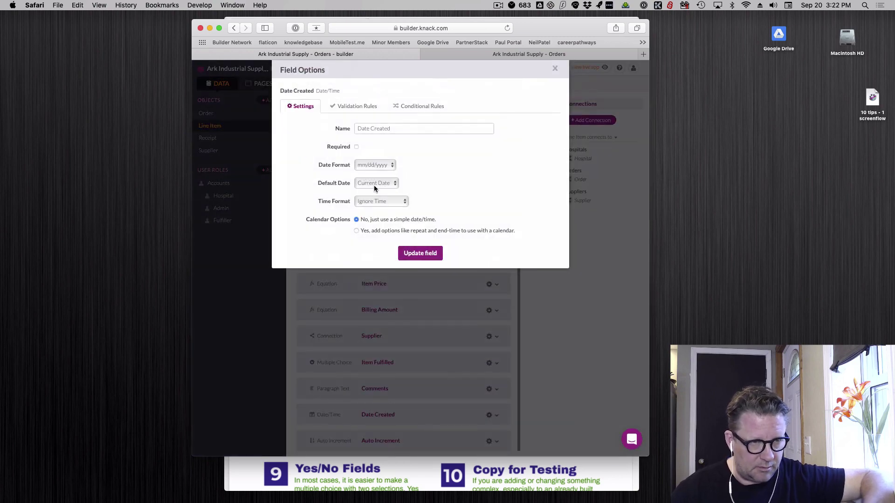
{"action": "left_click", "coordinate": [555, 69]}
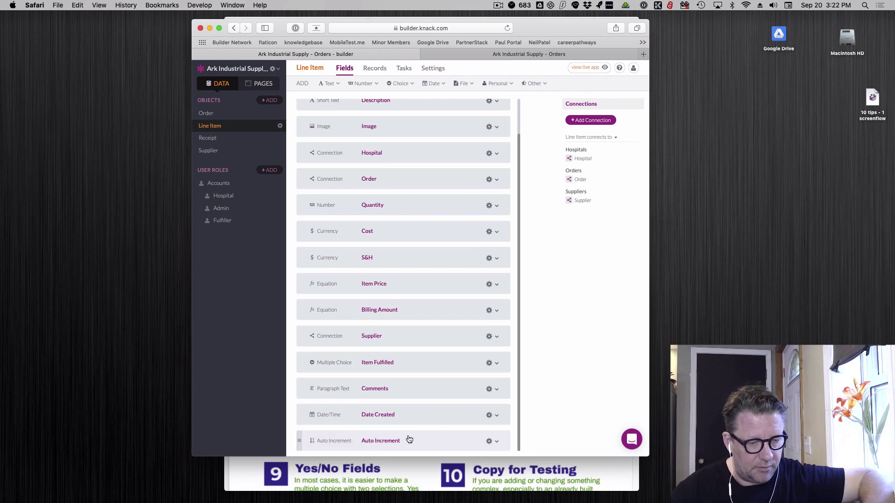
Show the Line Item records, widening the window to see Date Created and Auto Increment values such as 55.
{"action": "left_click", "coordinate": [378, 70]}
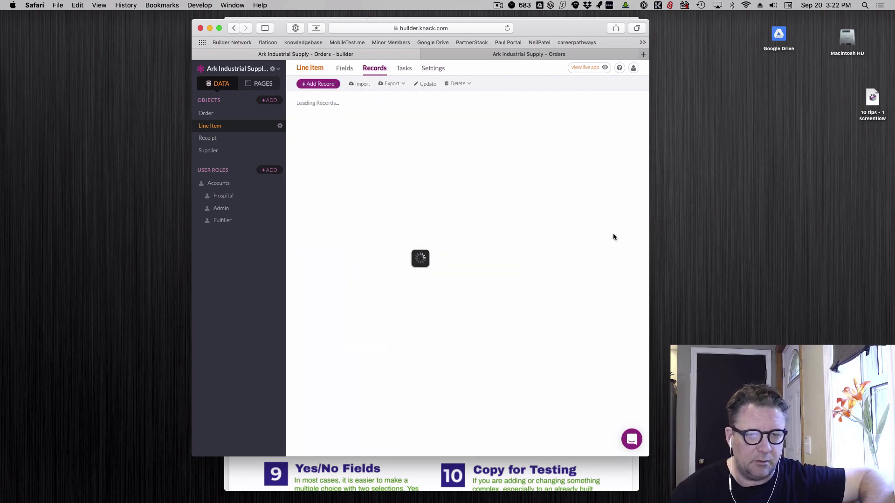
{"action": "left_click_drag", "start_coordinate": [648, 238], "coordinate": [846, 239]}
{"action": "left_click_drag", "start_coordinate": [689, 35], "coordinate": [555, 41]}
{"action": "scroll", "coordinate": [399, 363], "scroll_direction": "down", "scroll_amount": 5}
{"action": "scroll", "coordinate": [399, 363], "scroll_direction": "up", "scroll_amount": 5}
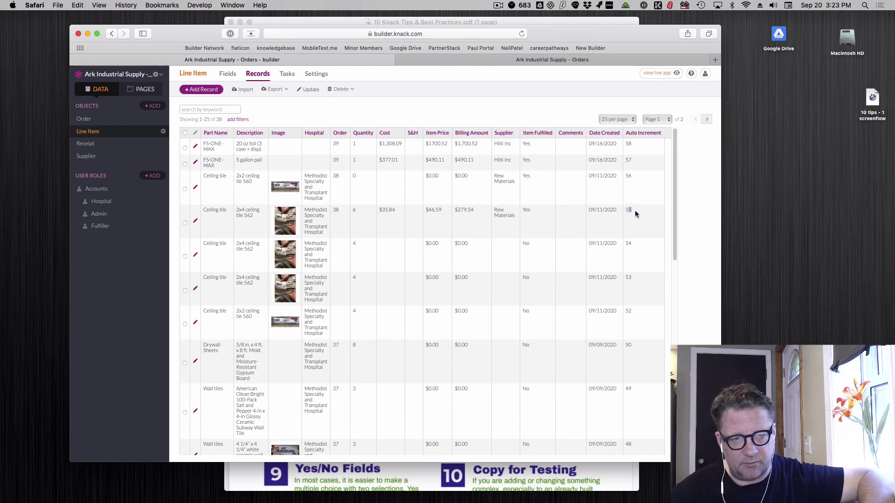
{"action": "left_click_drag", "start_coordinate": [639, 225], "coordinate": [604, 225]}
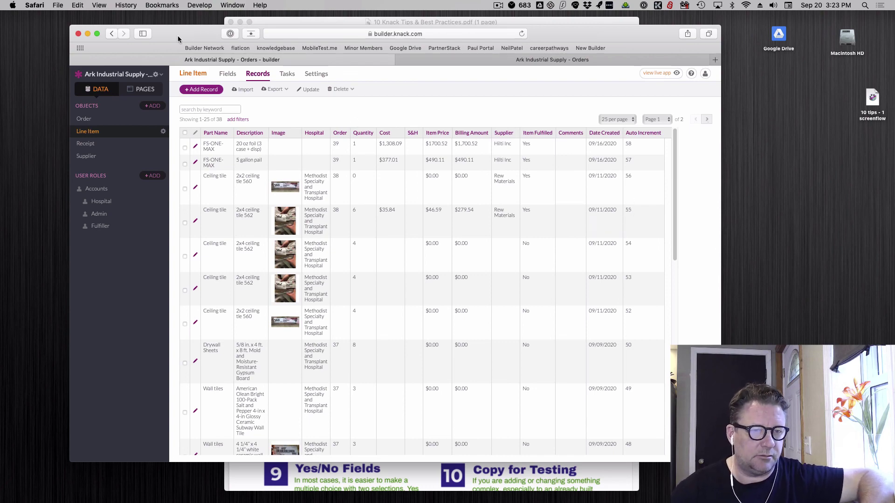
{"action": "left_click_drag", "start_coordinate": [177, 36], "coordinate": [226, 34]}
Check the Pages and Line Item fields, then open the Order object's fields and the Number field types.
{"action": "left_click", "coordinate": [192, 83]}
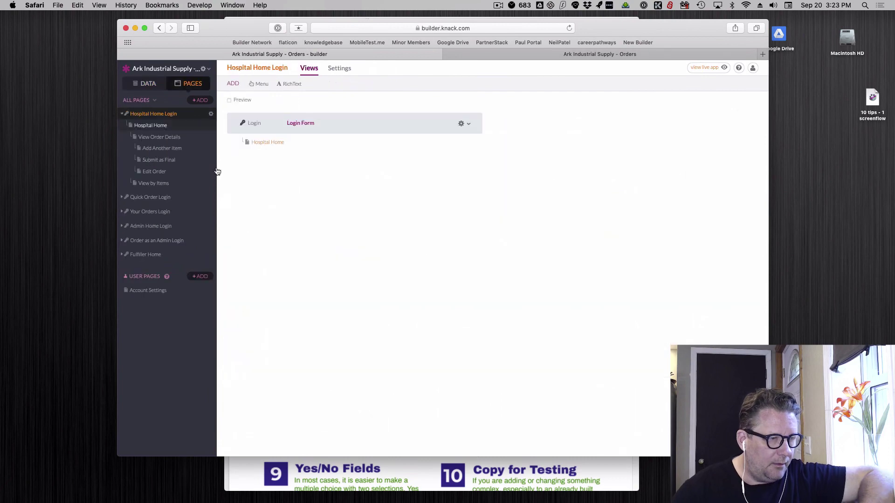
{"action": "left_click", "coordinate": [146, 84]}
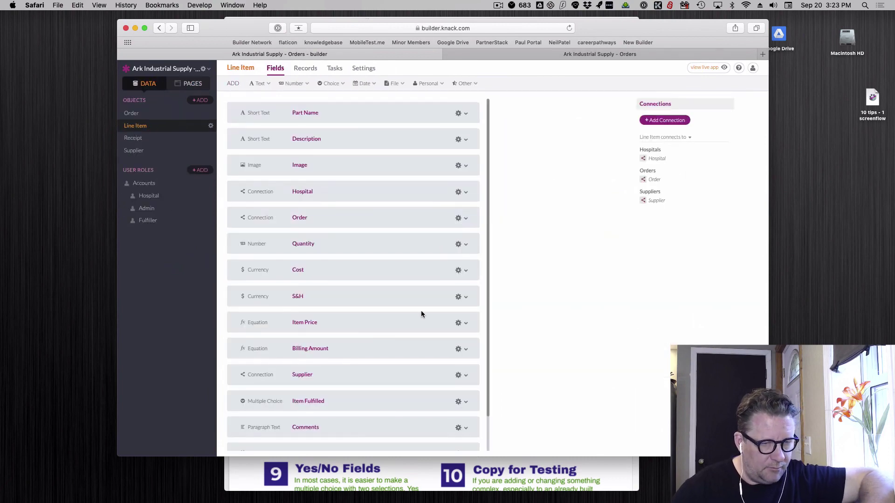
{"action": "scroll", "coordinate": [421, 310], "scroll_direction": "down", "scroll_amount": 2}
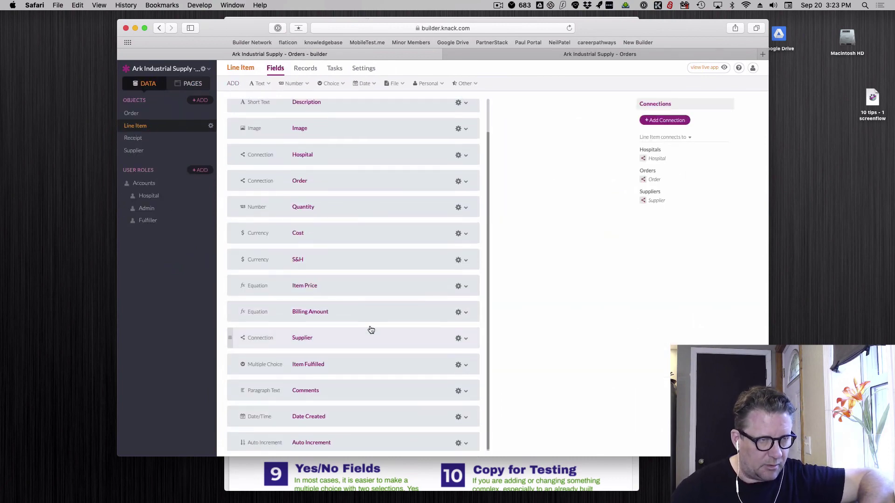
{"action": "scroll", "coordinate": [366, 325], "scroll_direction": "up", "scroll_amount": 2}
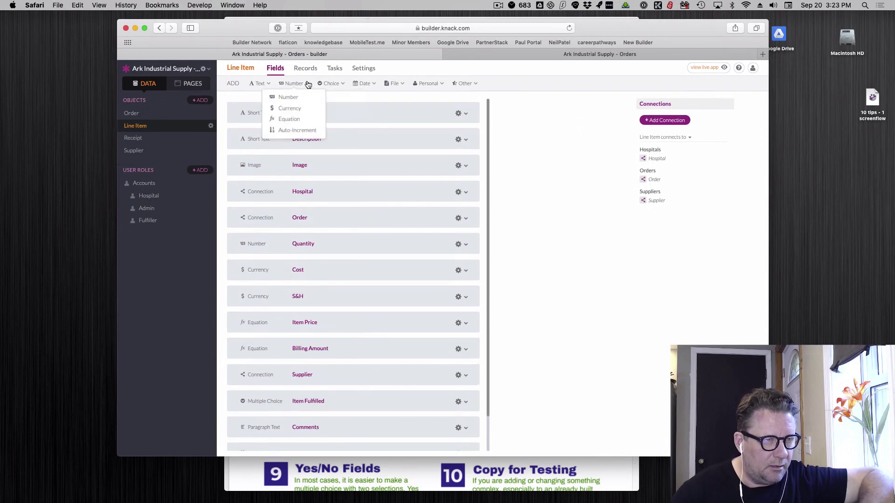
{"action": "left_click", "coordinate": [142, 114]}
{"action": "mouse_move", "coordinate": [292, 84]}
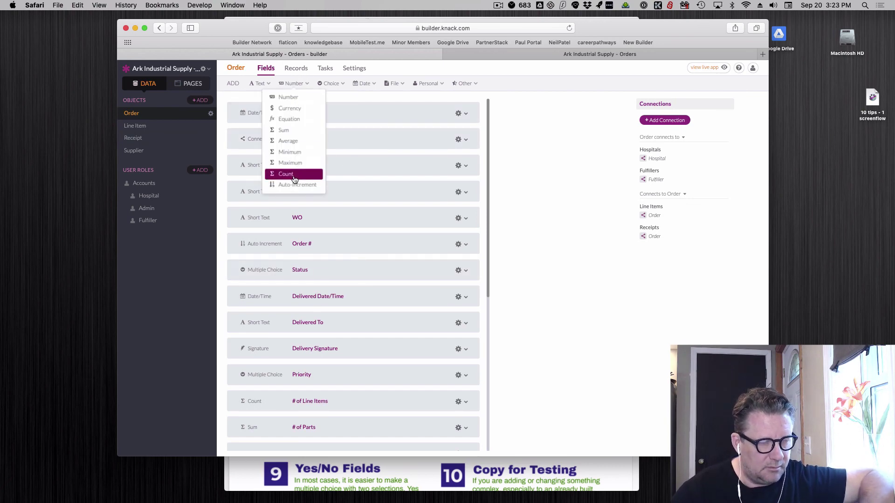
Add a Count field to Order, then view the Order records and scroll across all columns.
{"action": "left_click", "coordinate": [295, 176]}
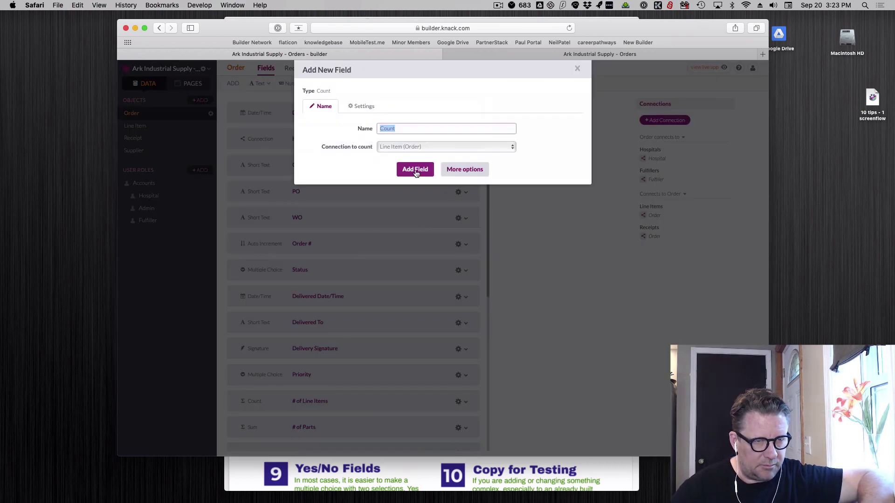
{"action": "left_click", "coordinate": [415, 169]}
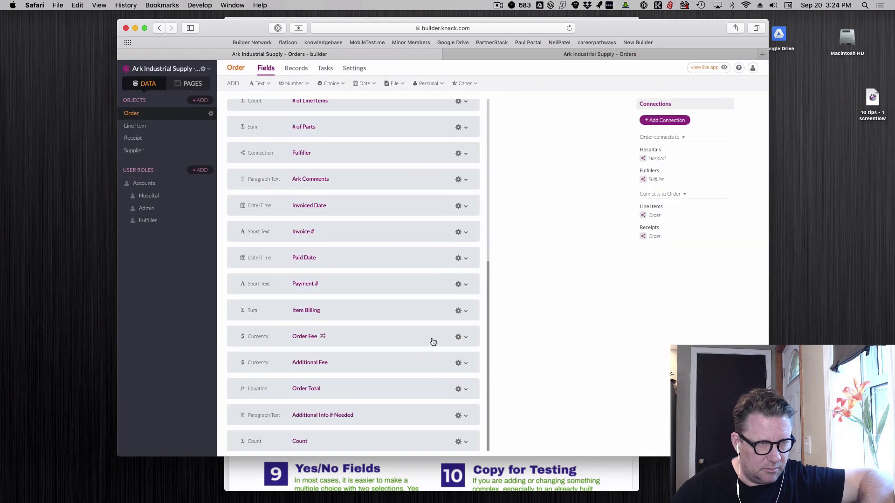
{"action": "left_click", "coordinate": [296, 68]}
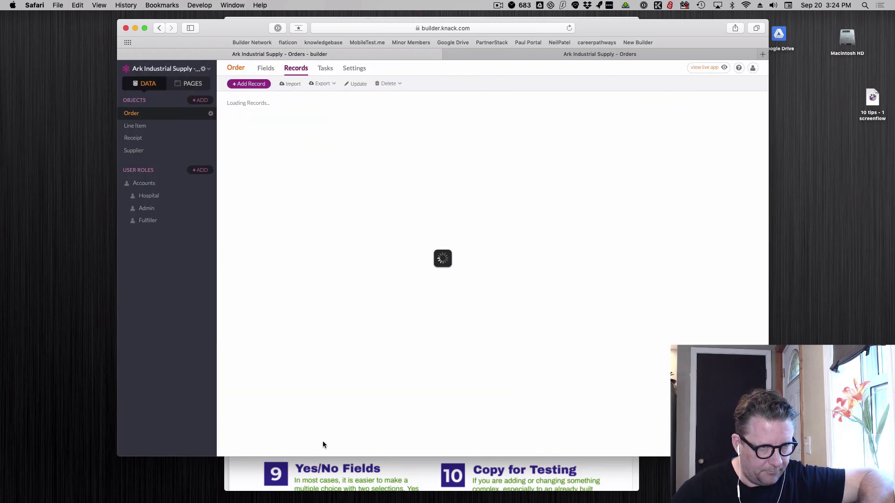
{"action": "left_click_drag", "start_coordinate": [291, 445], "coordinate": [586, 444]}
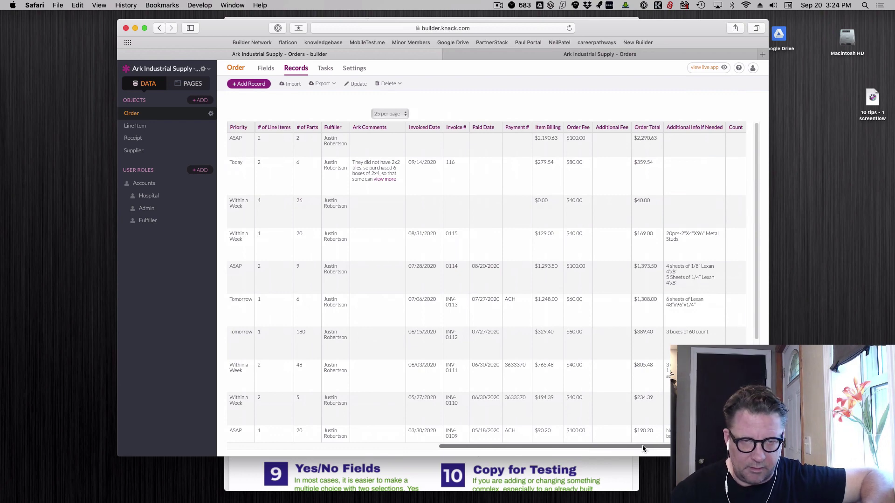
{"action": "left_click_drag", "start_coordinate": [640, 445], "coordinate": [420, 446]}
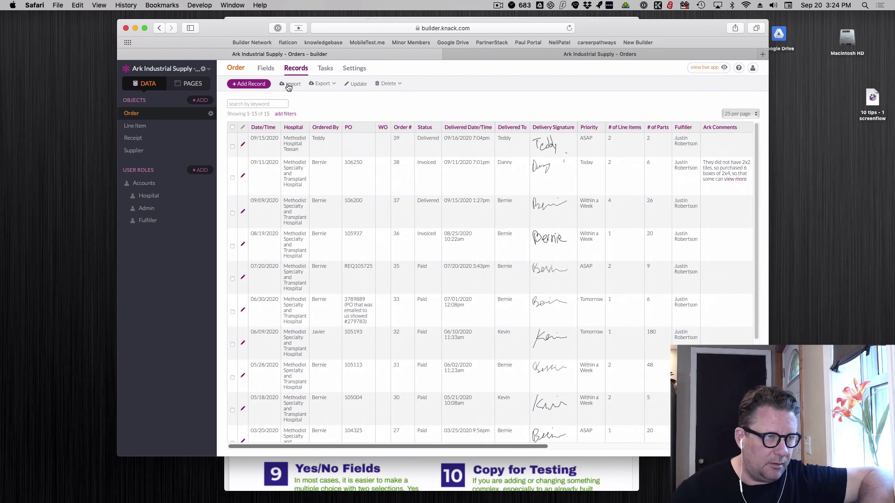
Delete the Count field from the Order object's field list.
{"action": "left_click", "coordinate": [265, 69]}
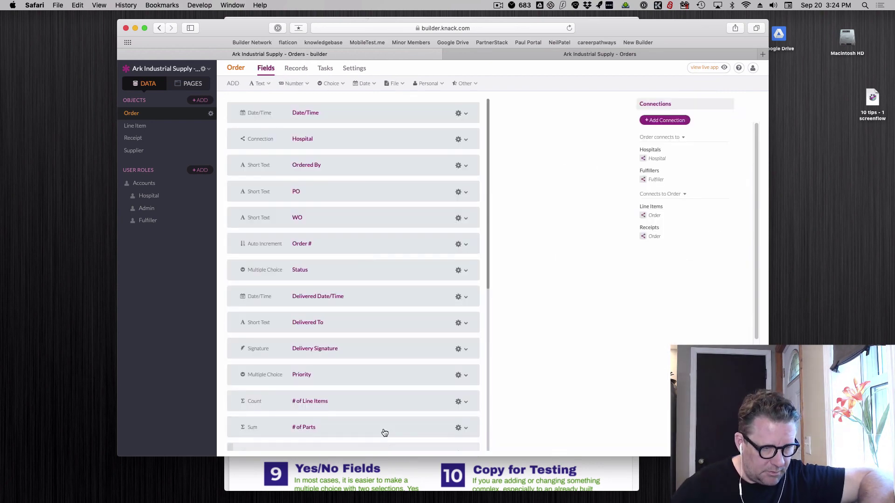
{"action": "scroll", "coordinate": [379, 426], "scroll_direction": "down", "scroll_amount": 10}
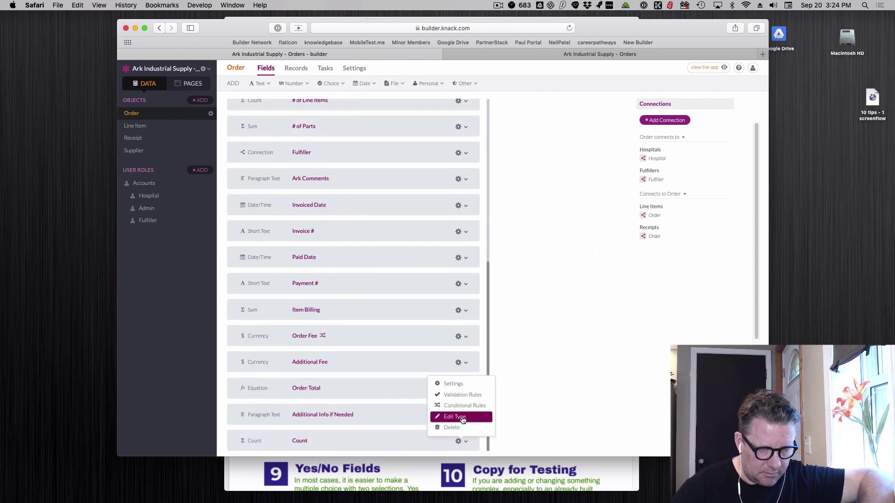
{"action": "left_click", "coordinate": [456, 427]}
{"action": "left_click", "coordinate": [457, 422]}
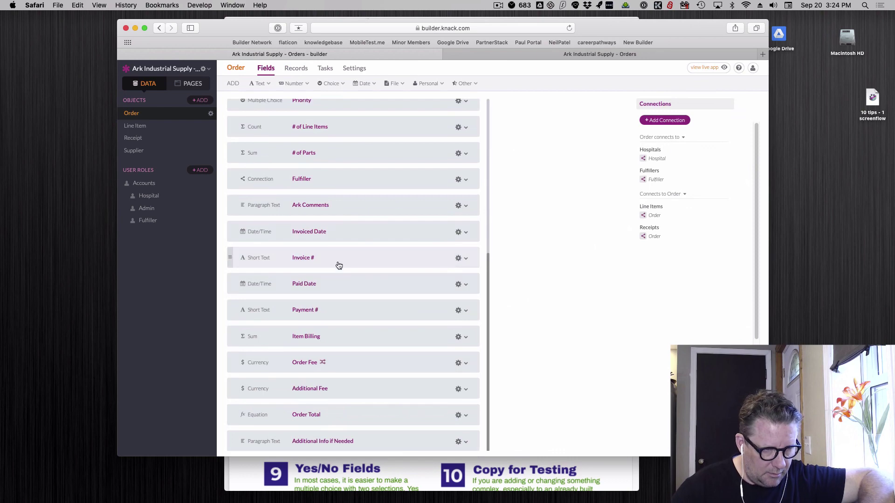
{"action": "scroll", "coordinate": [339, 267], "scroll_direction": "up", "scroll_amount": 1}
Add a Multiple Choice field named *update with a single option, 'update'.
{"action": "left_click", "coordinate": [331, 83]}
{"action": "left_click", "coordinate": [329, 96]}
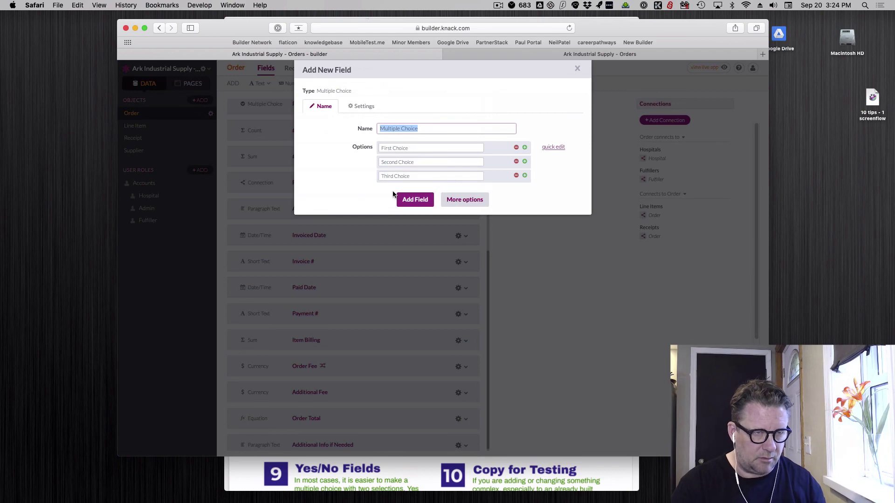
{"action": "type", "text": "'update"}
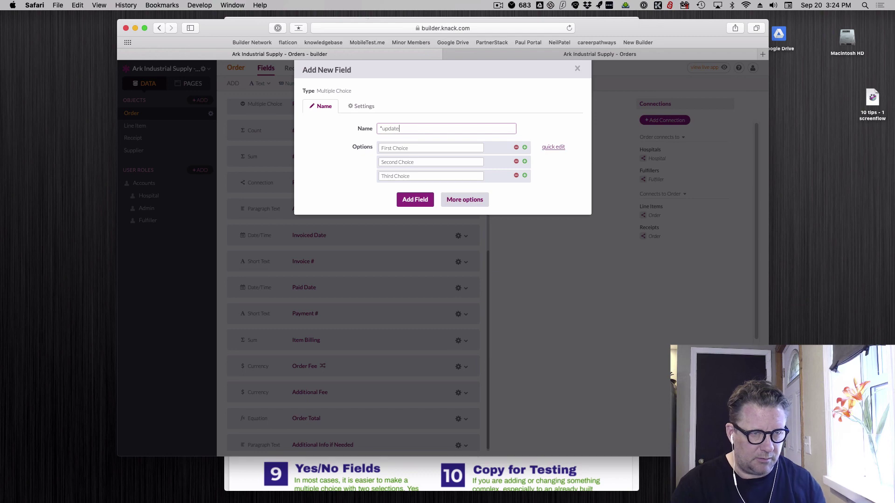
{"action": "key", "text": "Tab"}
{"action": "type", "text": "up"}
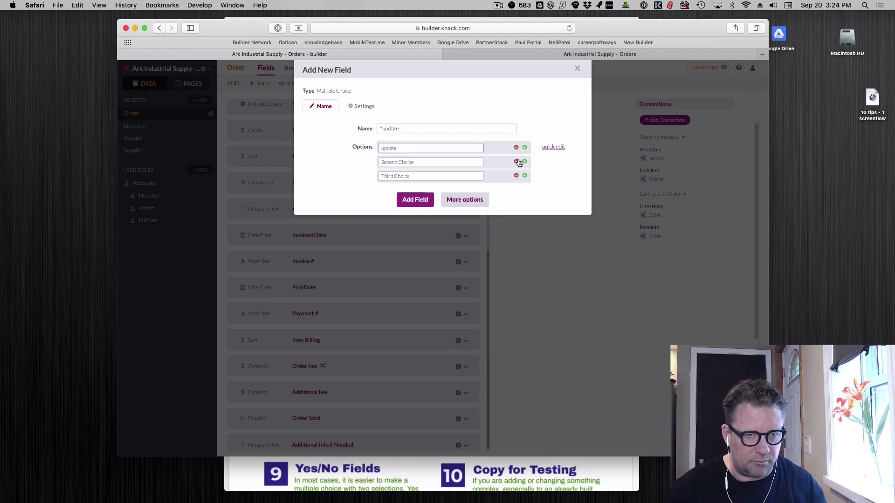
{"action": "left_click", "coordinate": [516, 162]}
{"action": "left_click", "coordinate": [516, 161]}
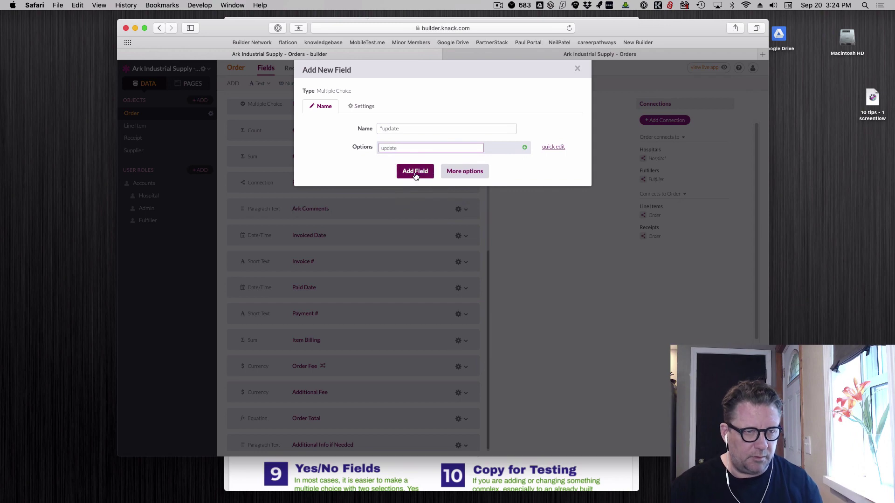
{"action": "left_click", "coordinate": [414, 171]}
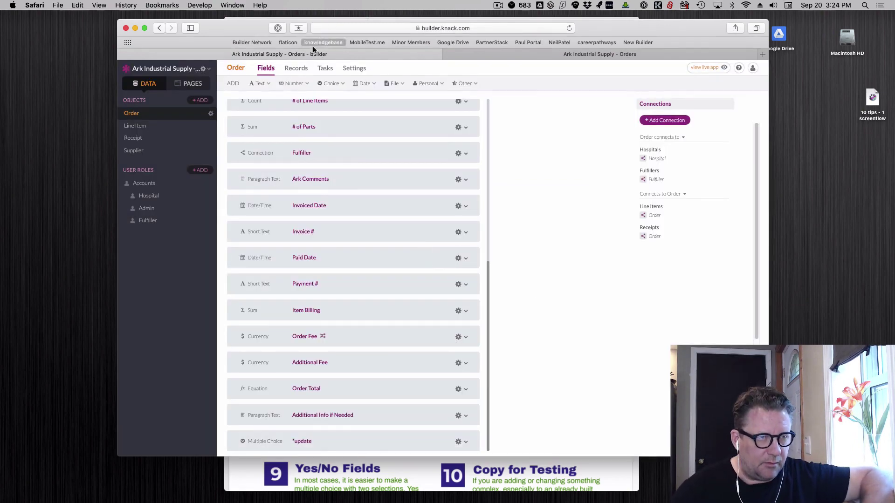
Prepare a bulk update setting *update to 'update' on all Order records, then close it without running.
{"action": "left_click", "coordinate": [296, 68]}
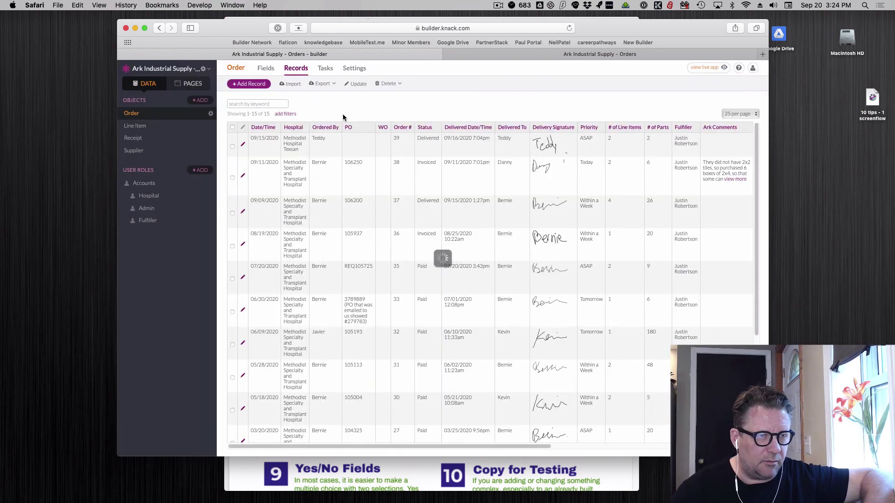
{"action": "left_click", "coordinate": [357, 84]}
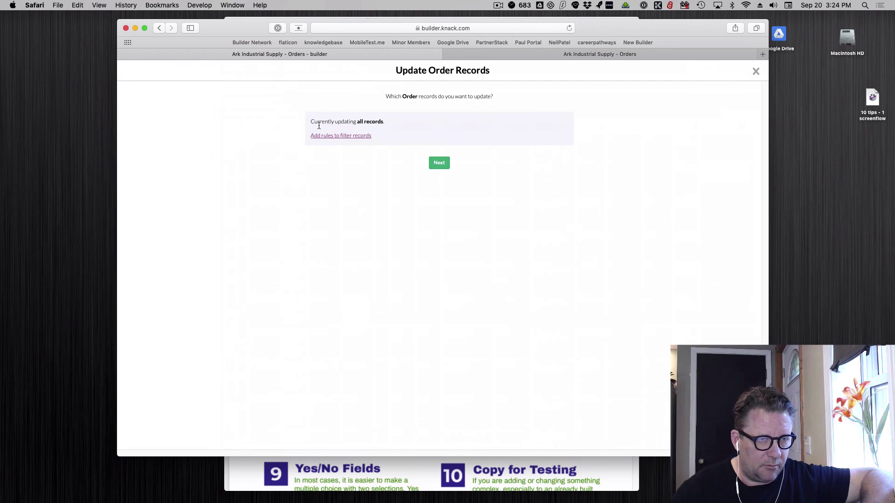
{"action": "left_click", "coordinate": [438, 164]}
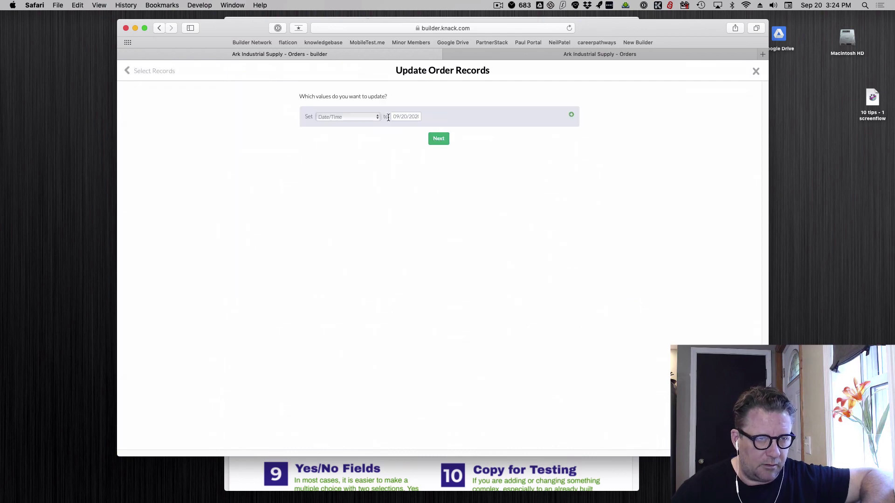
{"action": "left_click", "coordinate": [340, 117]}
{"action": "left_click", "coordinate": [351, 266]}
{"action": "left_click", "coordinate": [415, 117]}
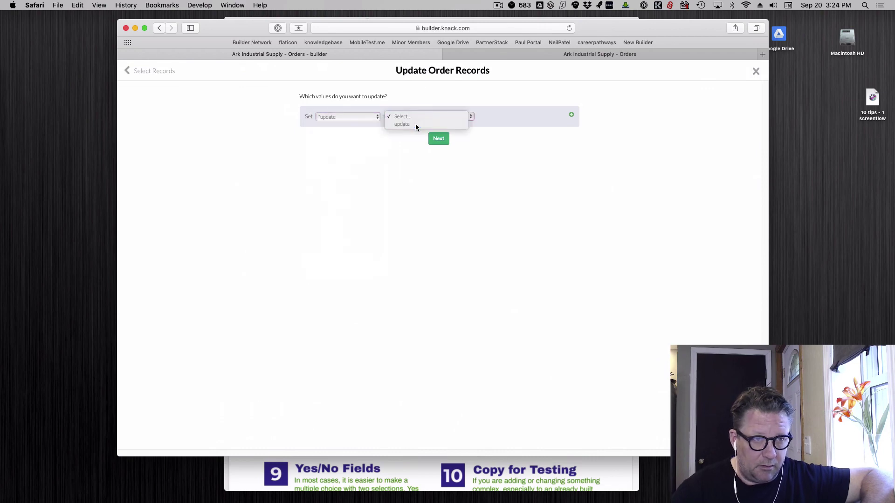
{"action": "left_click", "coordinate": [415, 124]}
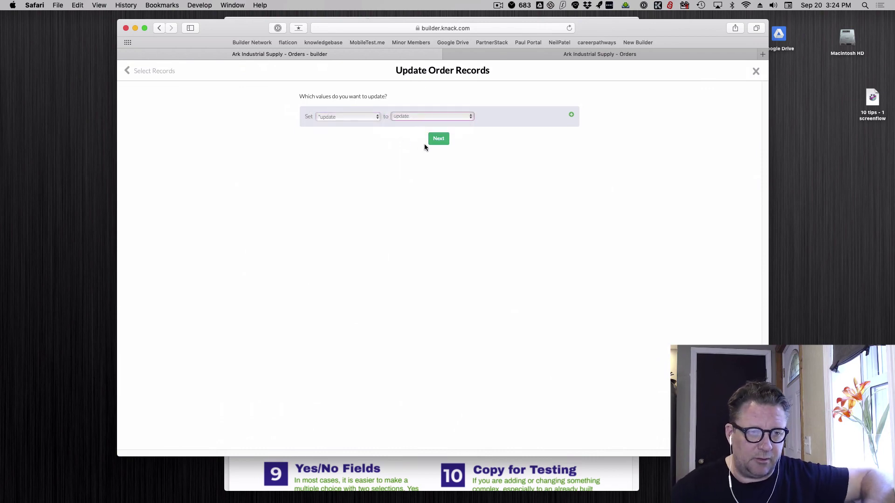
{"action": "left_click", "coordinate": [755, 71]}
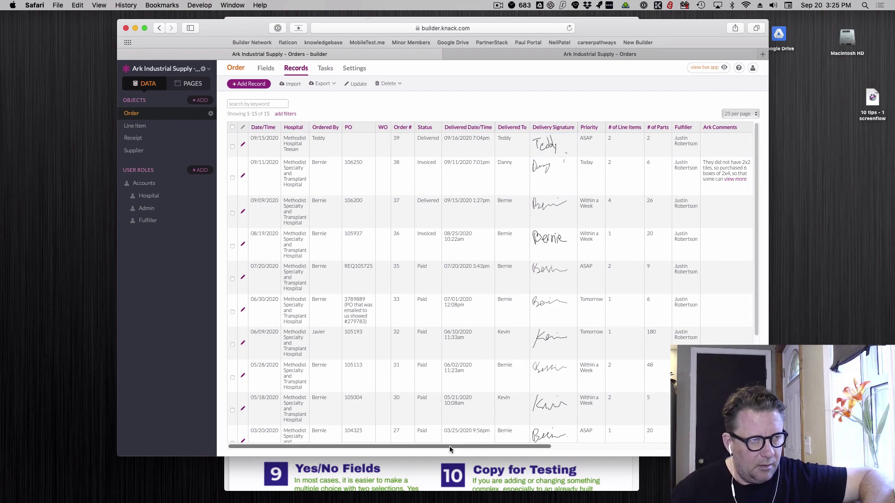
{"action": "left_click_drag", "start_coordinate": [447, 446], "coordinate": [484, 451]}
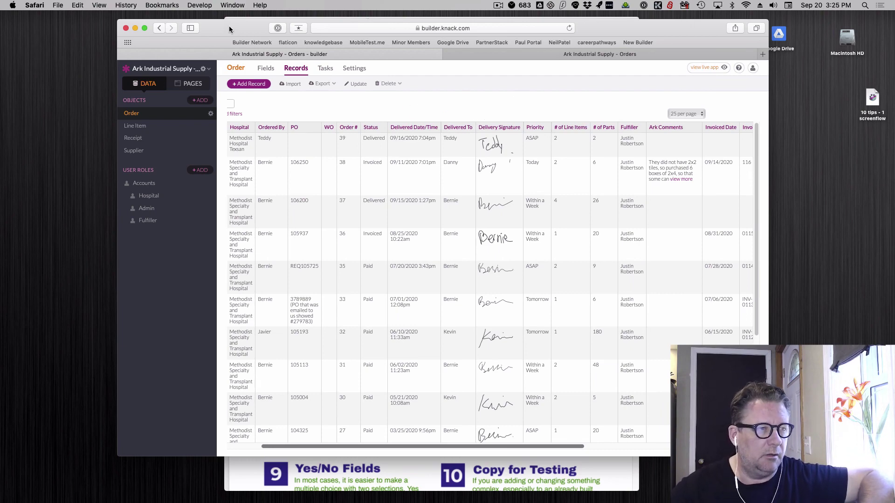
{"action": "left_click_drag", "start_coordinate": [228, 29], "coordinate": [367, 342]}
{"action": "double_click", "coordinate": [367, 343]}
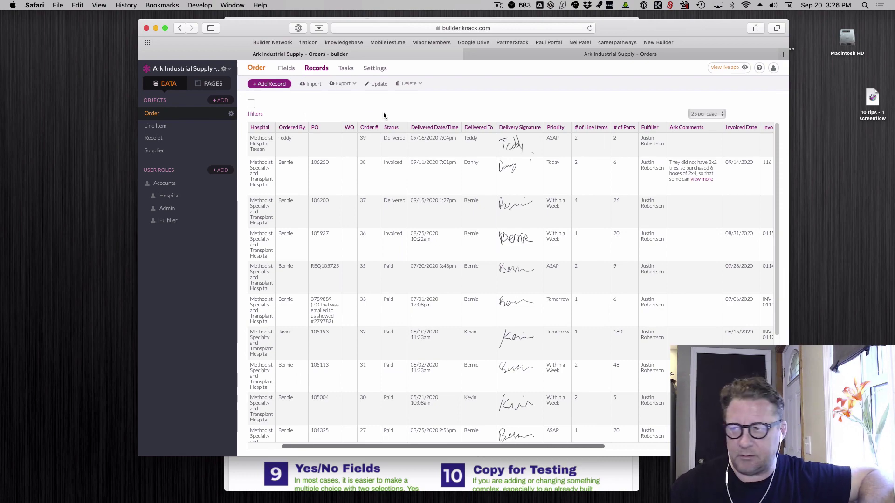
Glance at the OpenOffice tips notes, minimize them, and bring back the Knack Order records window enlarged.
{"action": "key", "text": "super+Tab"}
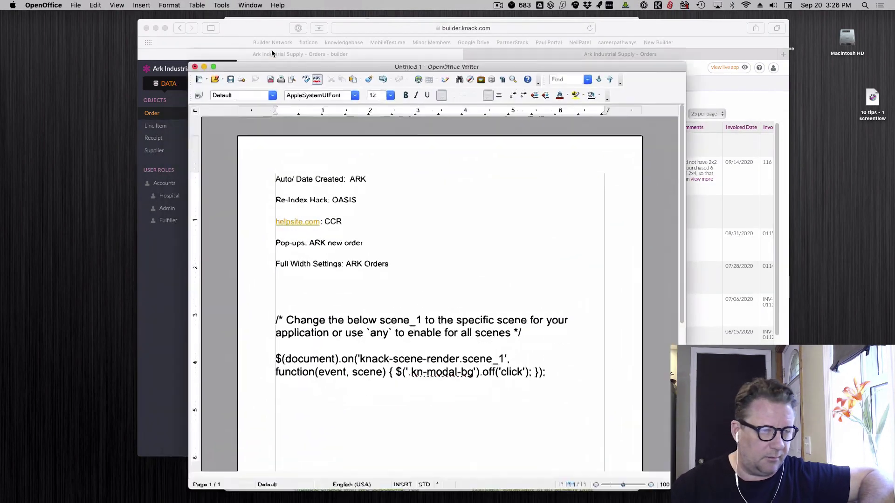
{"action": "key", "text": "super+m"}
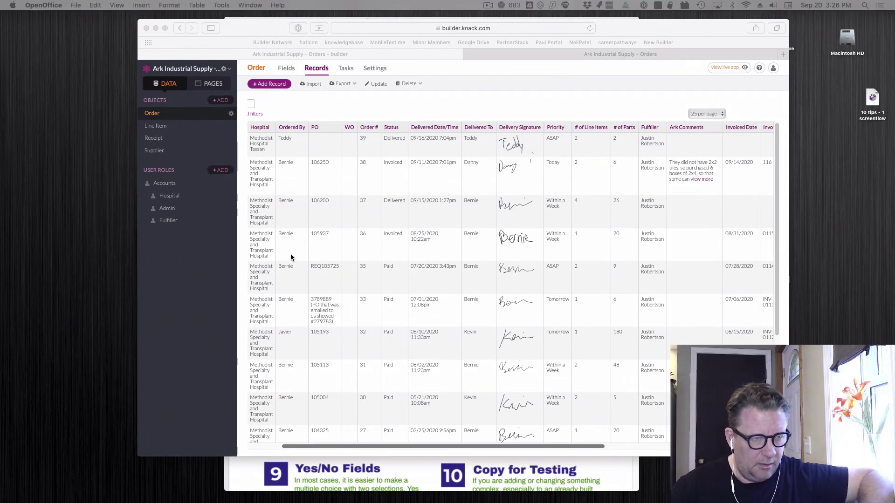
{"action": "left_click_drag", "start_coordinate": [244, 30], "coordinate": [262, 371]}
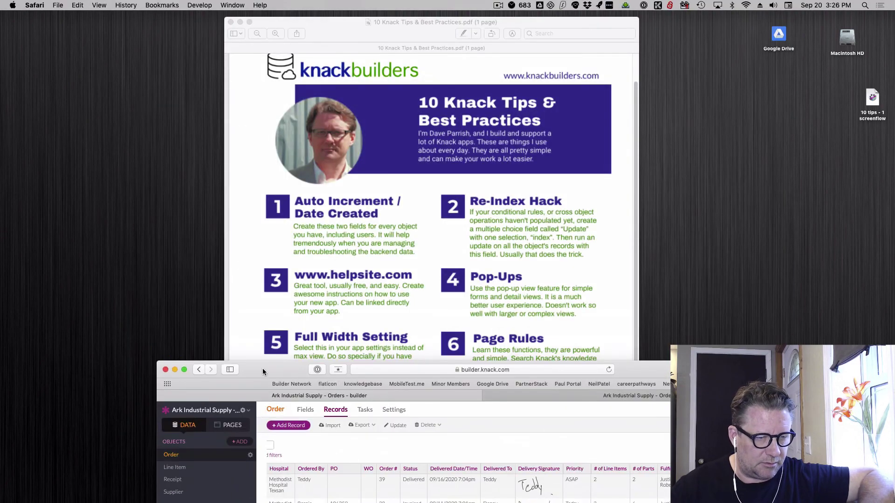
{"action": "double_click", "coordinate": [263, 372]}
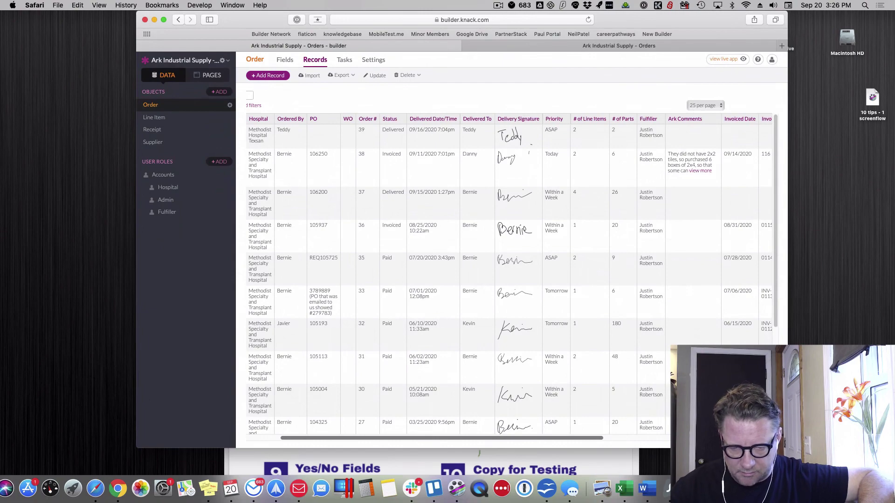
Raise the HelpSite window to the top, return to the Classroom Checklist Support Center home and scroll it.
{"action": "left_click", "coordinate": [602, 488]}
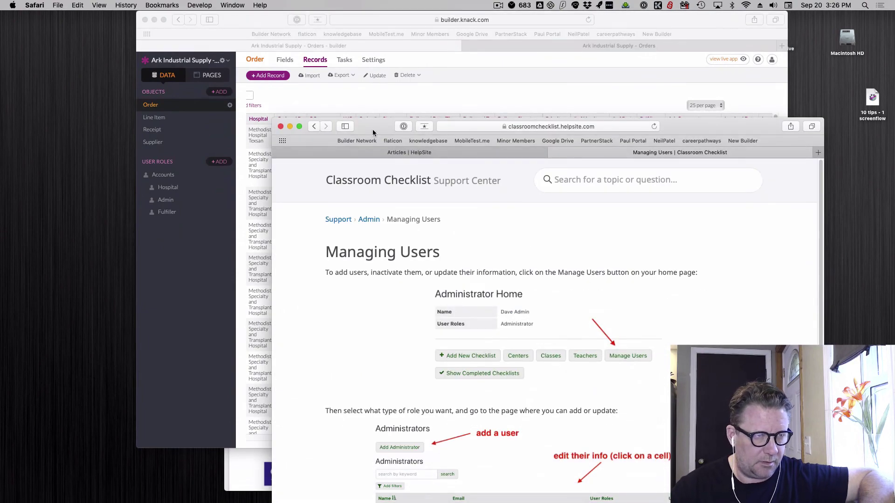
{"action": "left_click_drag", "start_coordinate": [373, 132], "coordinate": [250, 25]}
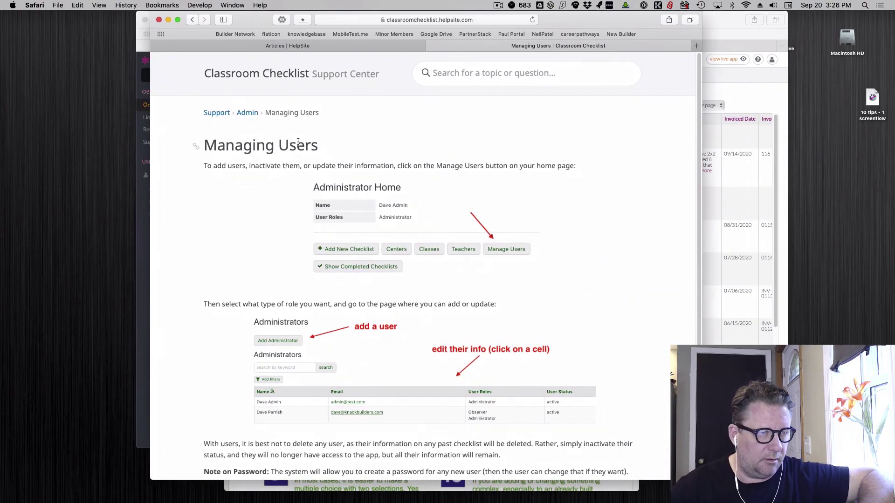
{"action": "left_click", "coordinate": [216, 113]}
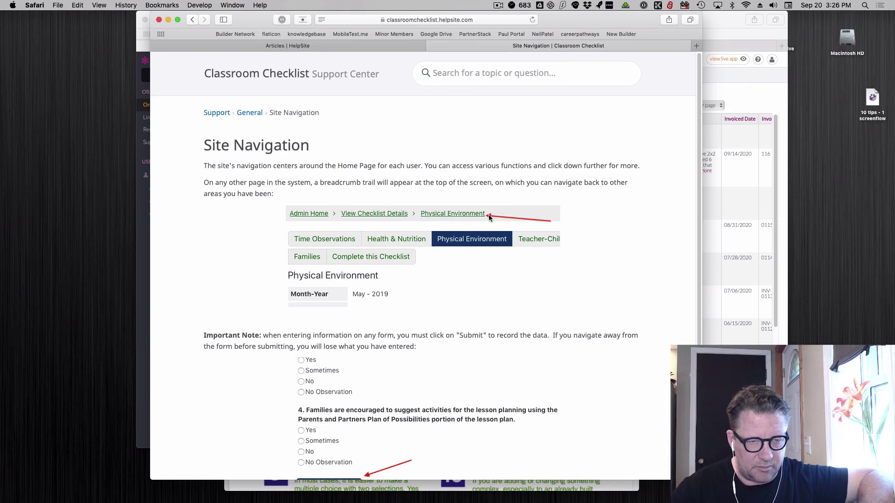
{"action": "scroll", "coordinate": [491, 305], "scroll_direction": "down", "scroll_amount": 3}
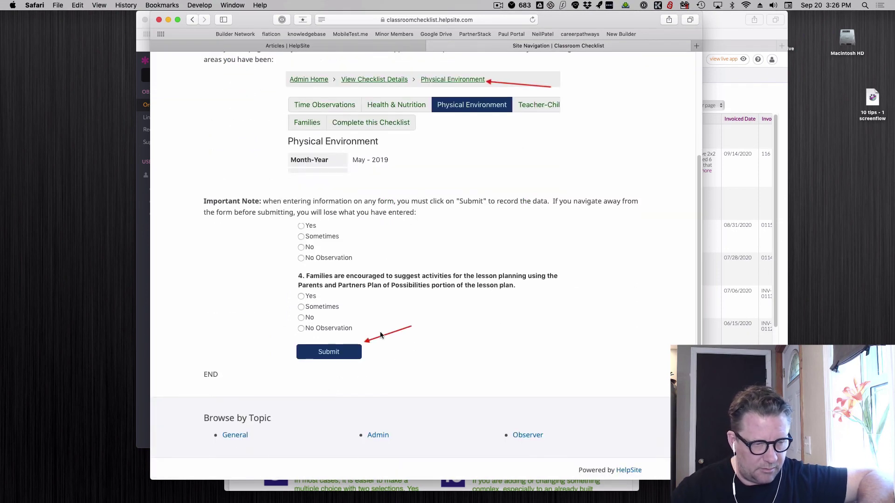
{"action": "scroll", "coordinate": [396, 308], "scroll_direction": "up", "scroll_amount": 3}
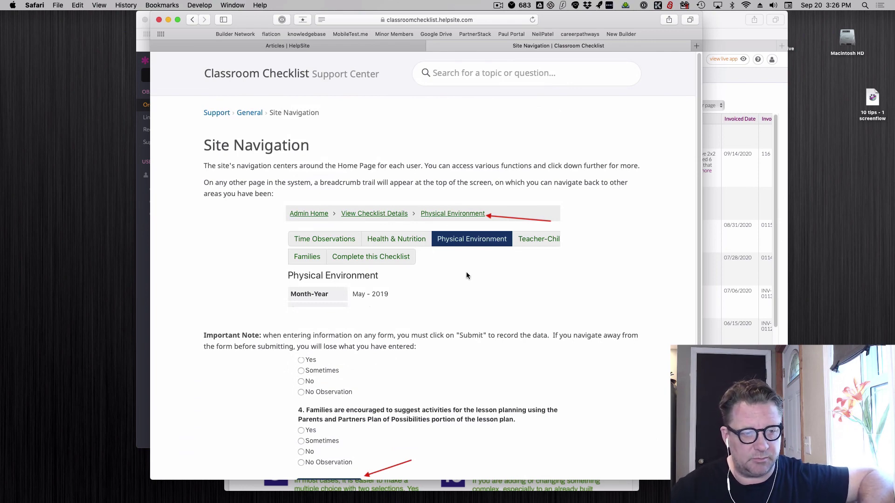
Search the Support Center for 'delete', then dismiss the results.
{"action": "left_click", "coordinate": [216, 113]}
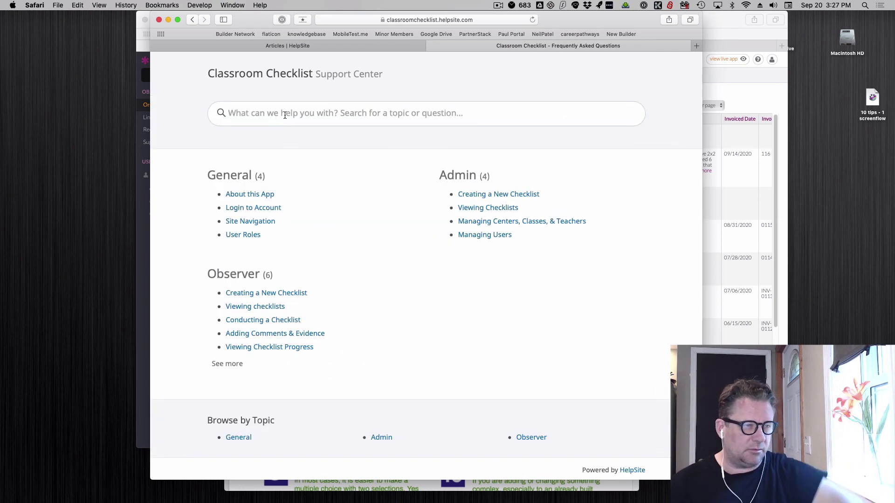
{"action": "type", "text": "delete"}
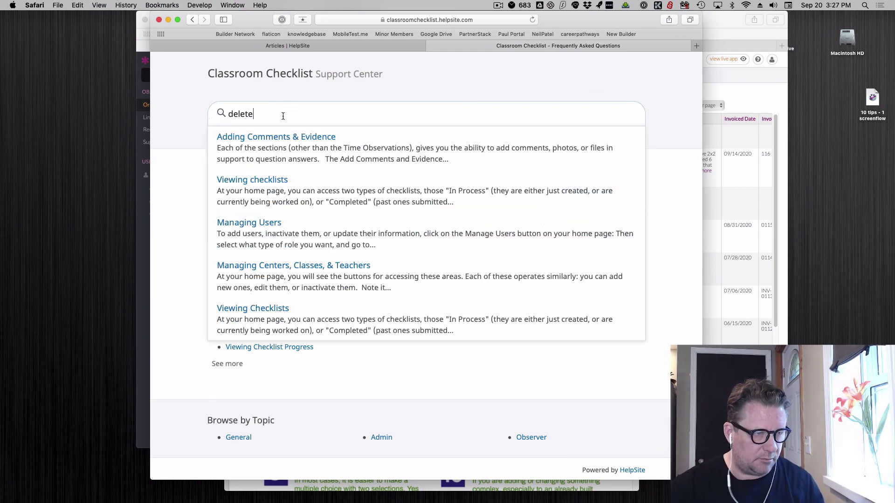
{"action": "left_click", "coordinate": [179, 199]}
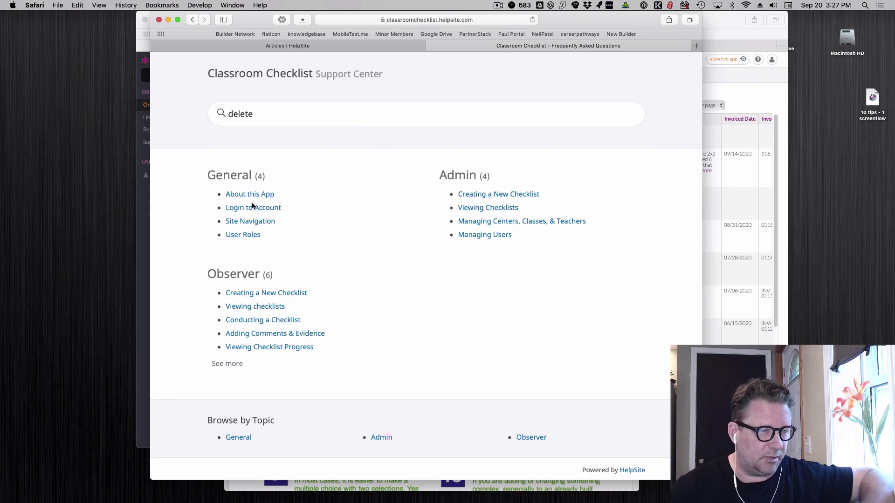
Close the help-site window and move the Knack builder window down to reveal the tips PDF.
{"action": "left_click_drag", "start_coordinate": [310, 22], "coordinate": [340, 86]}
{"action": "key", "text": "super+w"}
{"action": "left_click_drag", "start_coordinate": [628, 20], "coordinate": [619, 148]}
Glance at the tips PDF, then maximize Safari on the live Ark Industrial Supply Orders page.
{"action": "left_click", "coordinate": [514, 100]}
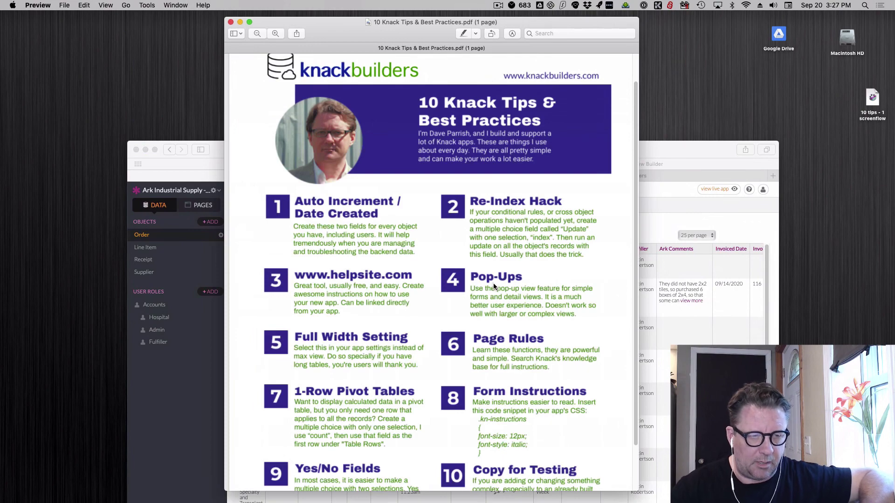
{"action": "left_click", "coordinate": [692, 151]}
{"action": "double_click", "coordinate": [695, 150]}
{"action": "left_click", "coordinate": [528, 68]}
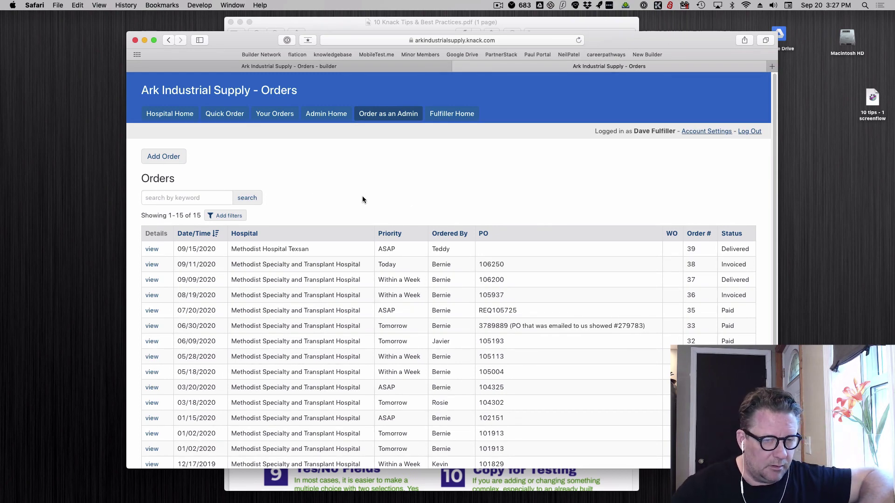
{"action": "left_click", "coordinate": [162, 156]}
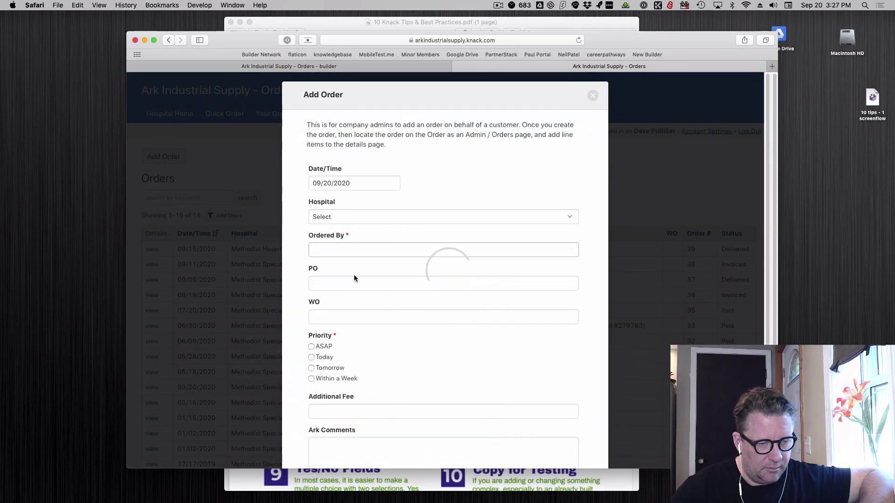
{"action": "scroll", "coordinate": [450, 362], "scroll_direction": "down", "scroll_amount": 5}
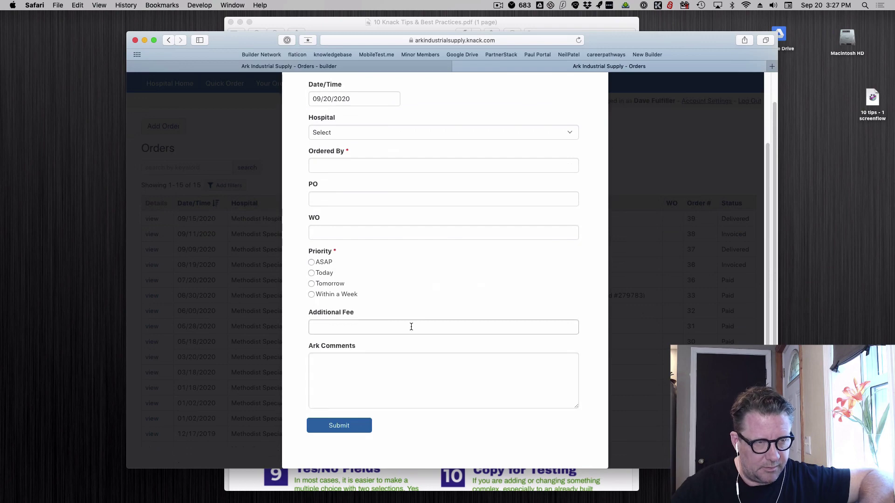
{"action": "scroll", "coordinate": [411, 327], "scroll_direction": "up", "scroll_amount": 5}
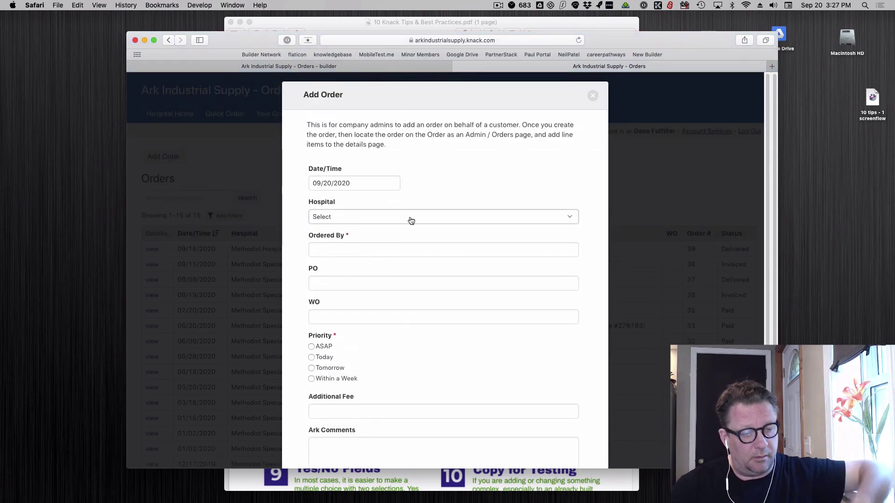
{"action": "scroll", "coordinate": [384, 403], "scroll_direction": "down", "scroll_amount": 3}
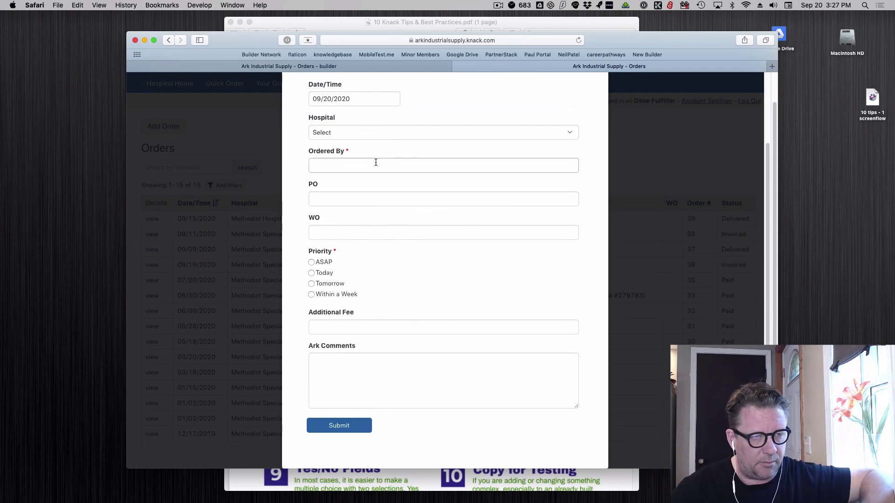
{"action": "scroll", "coordinate": [385, 212], "scroll_direction": "up", "scroll_amount": 3}
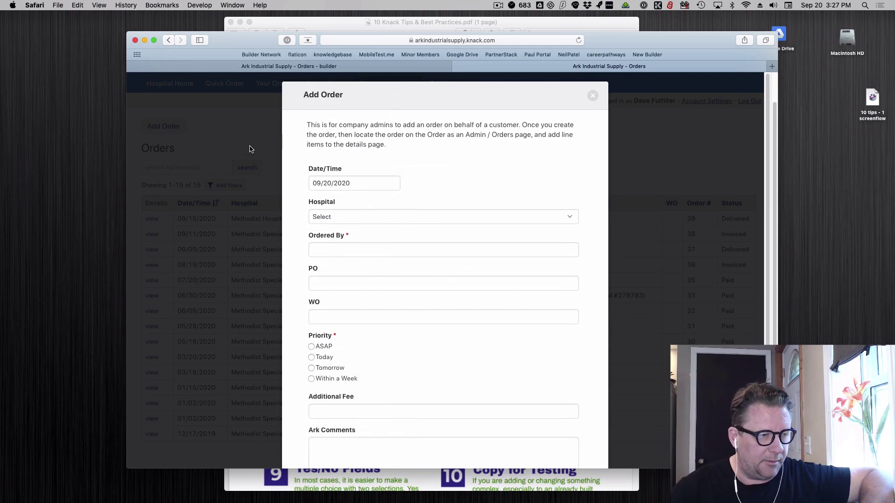
{"action": "left_click", "coordinate": [255, 187]}
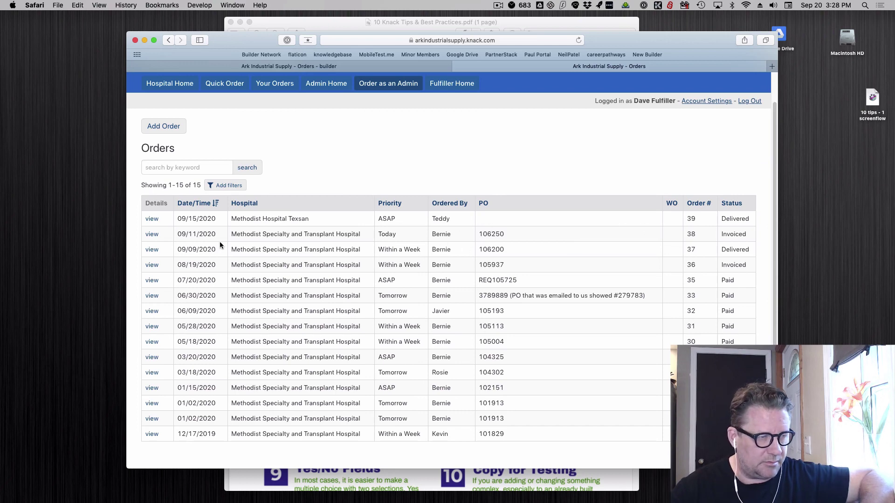
{"action": "left_click", "coordinate": [152, 218]}
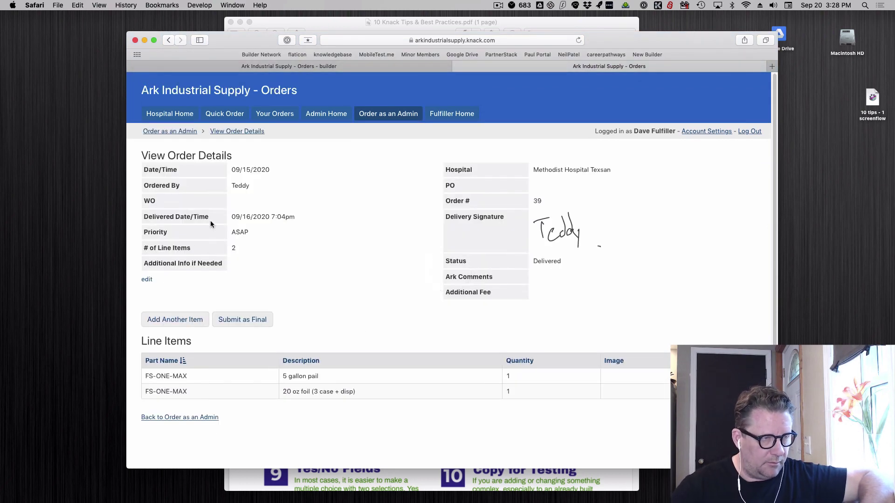
{"action": "left_click", "coordinate": [178, 133]}
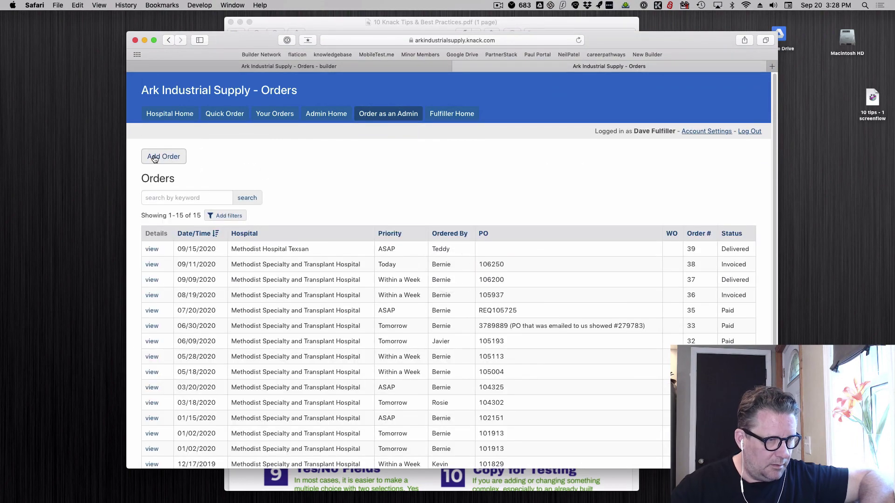
{"action": "left_click", "coordinate": [163, 156]}
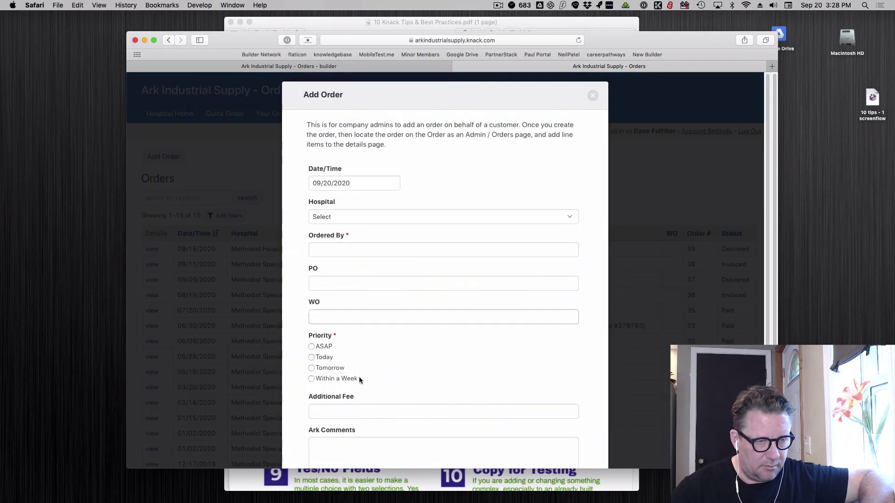
{"action": "left_click", "coordinate": [400, 40]}
{"action": "key", "text": "Return"}
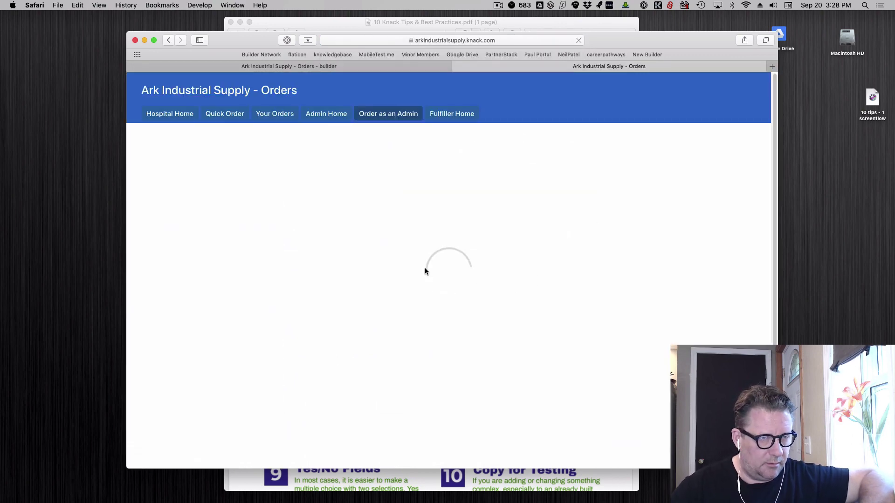
{"action": "scroll", "coordinate": [453, 268], "scroll_direction": "down", "scroll_amount": 3}
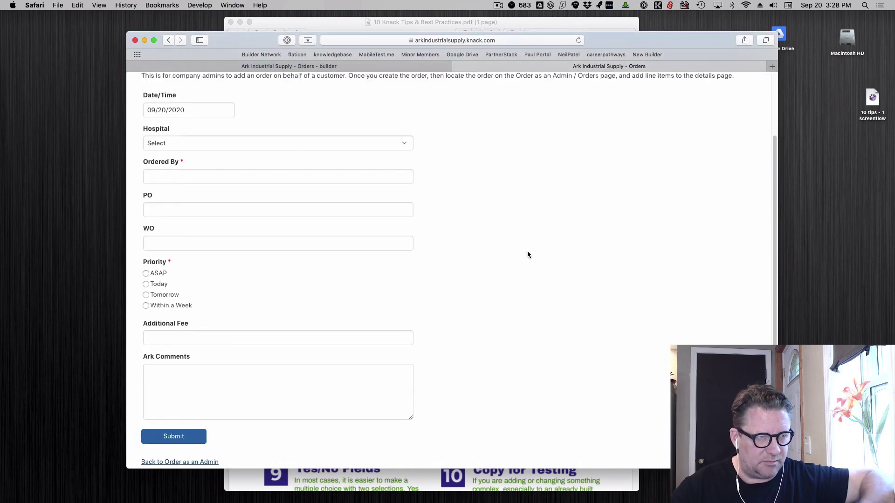
{"action": "scroll", "coordinate": [528, 255], "scroll_direction": "up", "scroll_amount": 3}
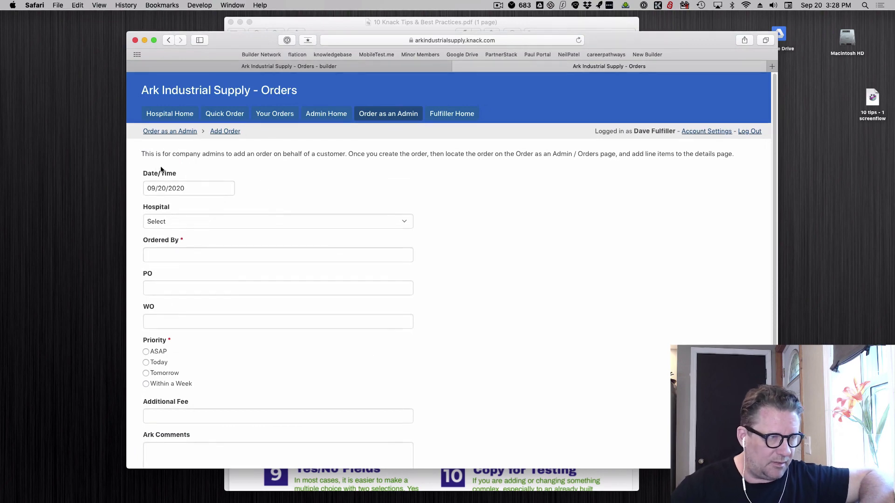
{"action": "left_click", "coordinate": [186, 133]}
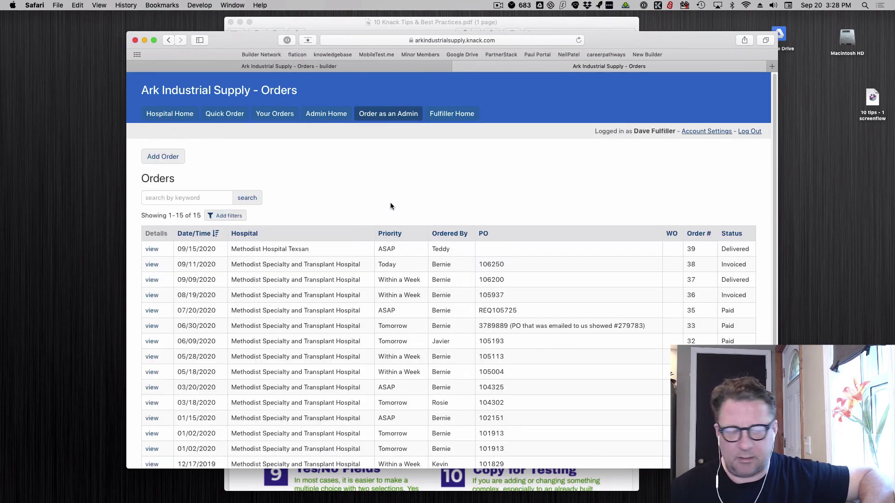
Open, scroll and close the Add Order pop-up, then reopen it with Date/Time 09/20/2020.
{"action": "left_click", "coordinate": [154, 158]}
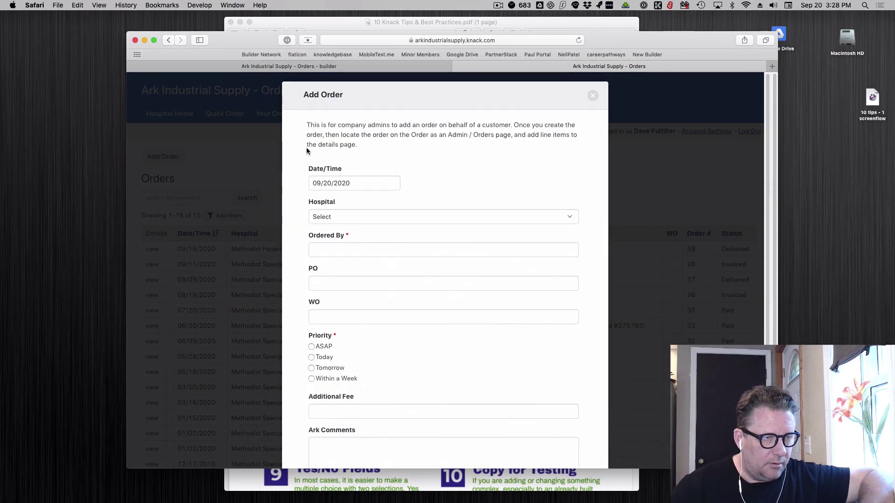
{"action": "scroll", "coordinate": [390, 326], "scroll_direction": "down", "scroll_amount": 3}
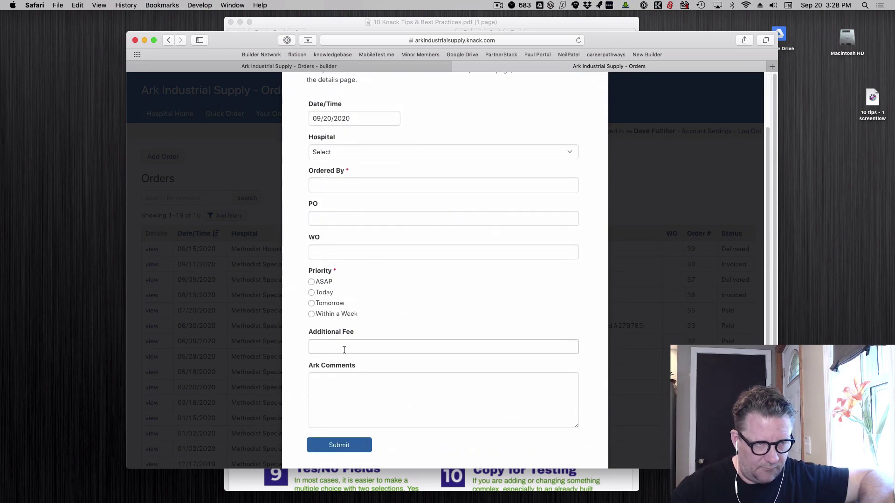
{"action": "left_click", "coordinate": [243, 157]}
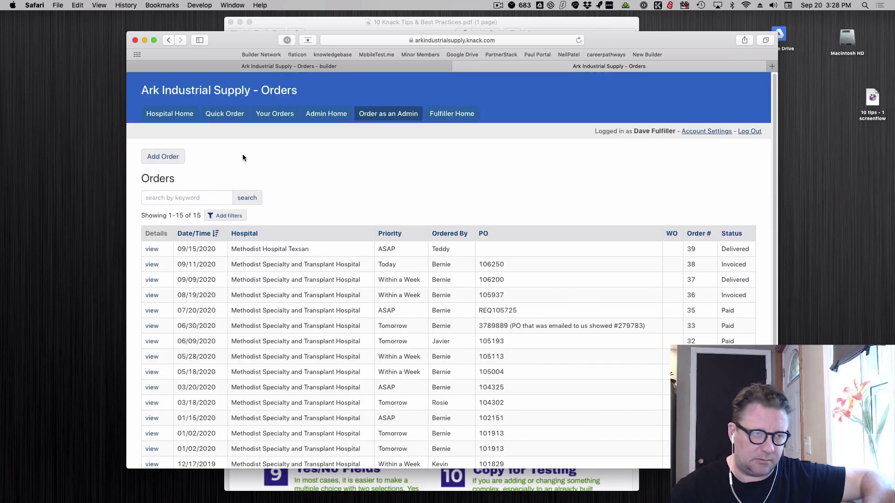
{"action": "left_click", "coordinate": [174, 154]}
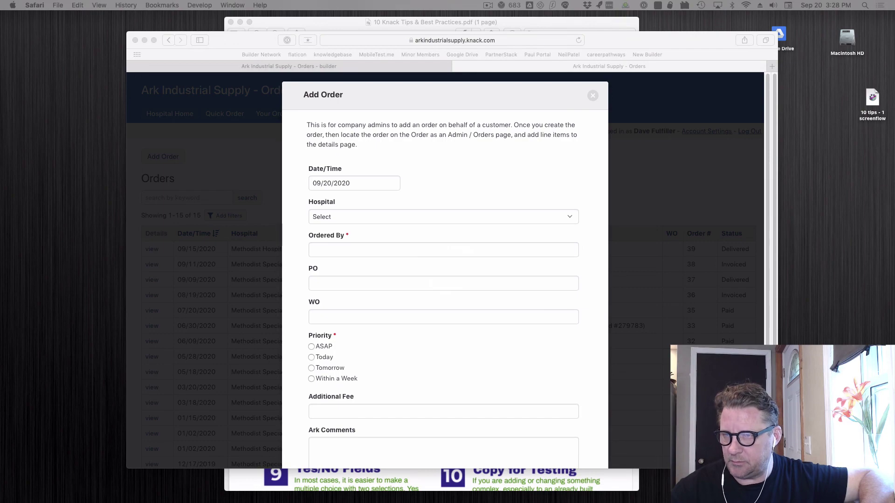
In the Writer notes, select the pop-up code snippet and the scene_1 name, then minimize it.
{"action": "key", "text": "super+Tab"}
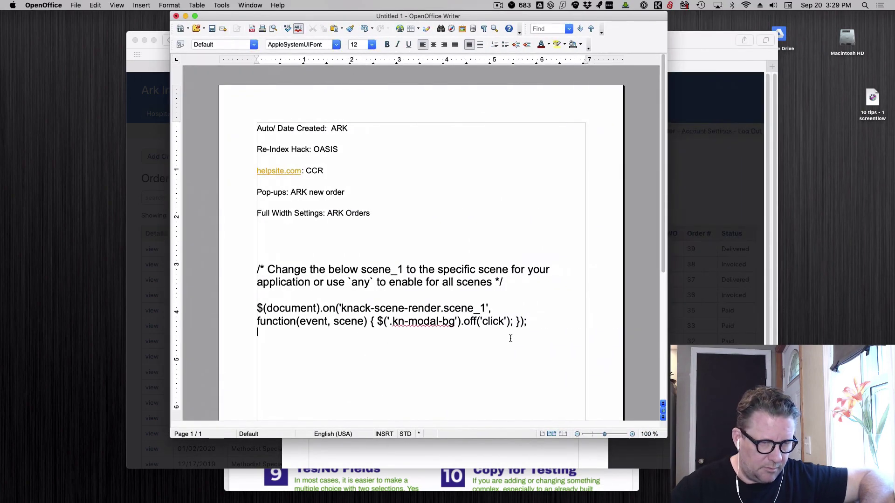
{"action": "left_click_drag", "start_coordinate": [544, 319], "coordinate": [241, 268]}
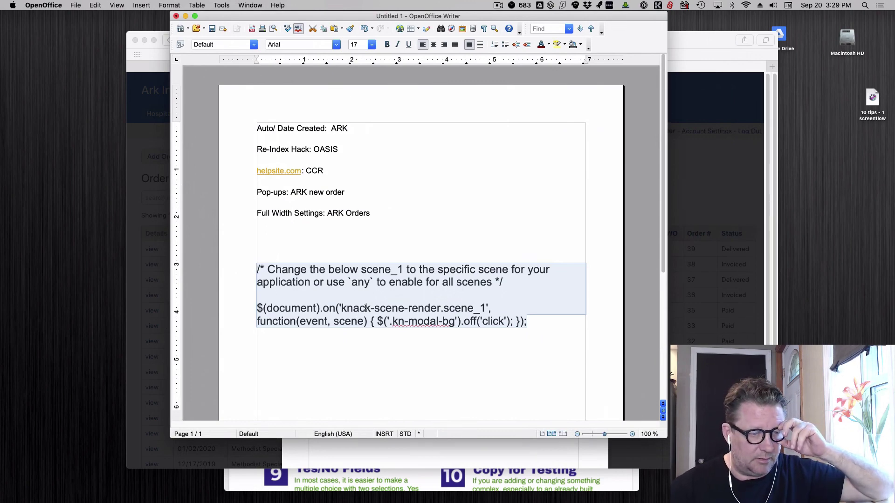
{"action": "left_click", "coordinate": [400, 309]}
{"action": "left_click_drag", "start_coordinate": [461, 310], "coordinate": [492, 310]}
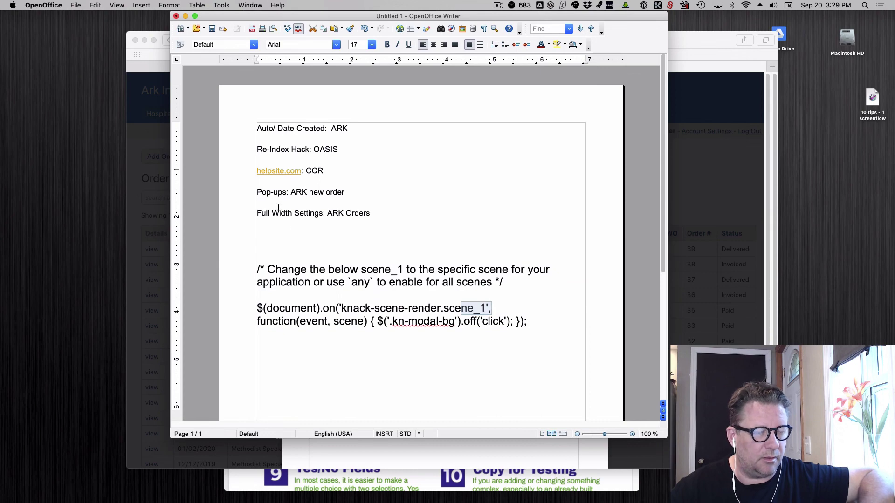
{"action": "double_click", "coordinate": [228, 17]}
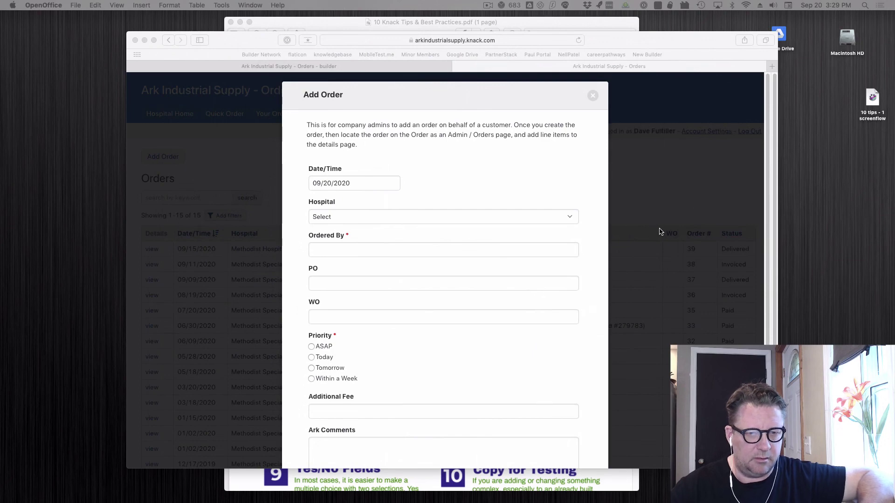
View the Knack tips PDF, close it with Cmd+W, and bring the browser back to front.
{"action": "left_click", "coordinate": [591, 98]}
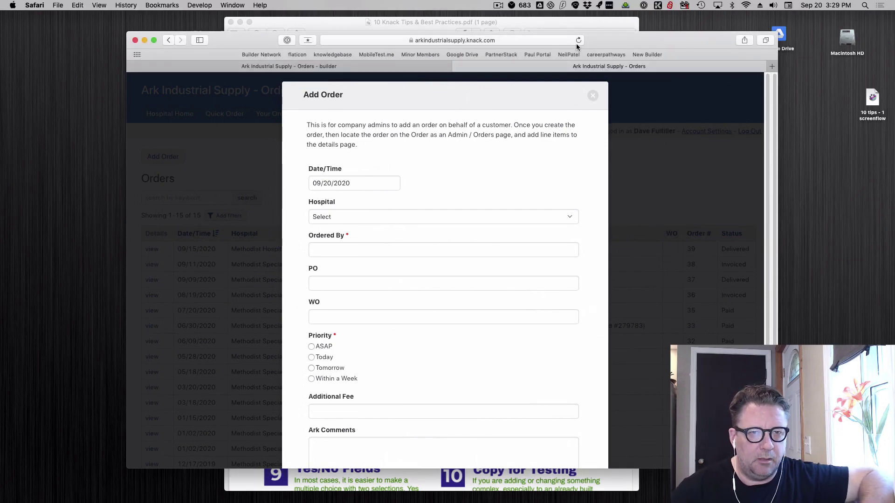
{"action": "left_click", "coordinate": [580, 21]}
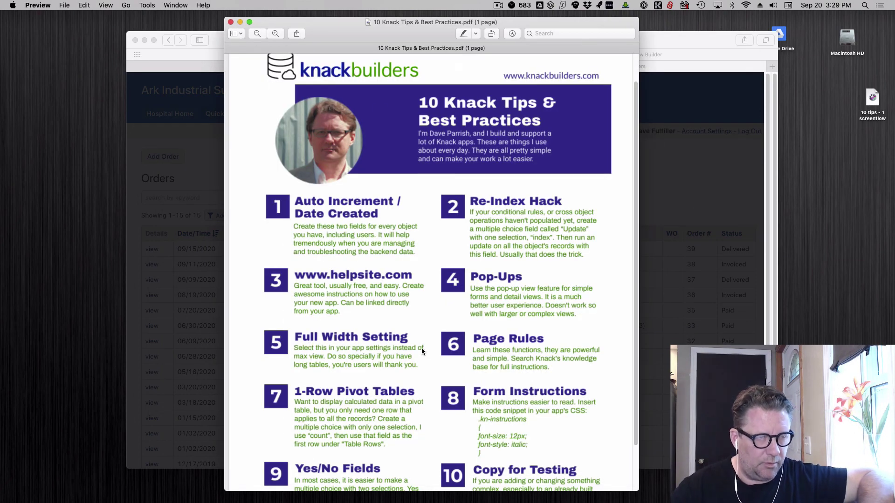
{"action": "key", "text": "super+w"}
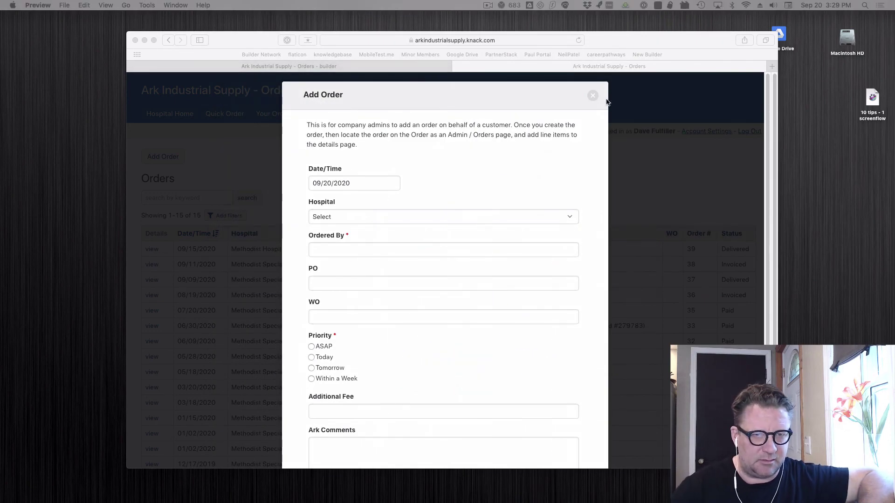
{"action": "left_click", "coordinate": [591, 96]}
Close the Add Order pop-up and drag Safari's right edge in to make the window much narrower.
{"action": "left_click", "coordinate": [592, 96]}
{"action": "left_click", "coordinate": [400, 66]}
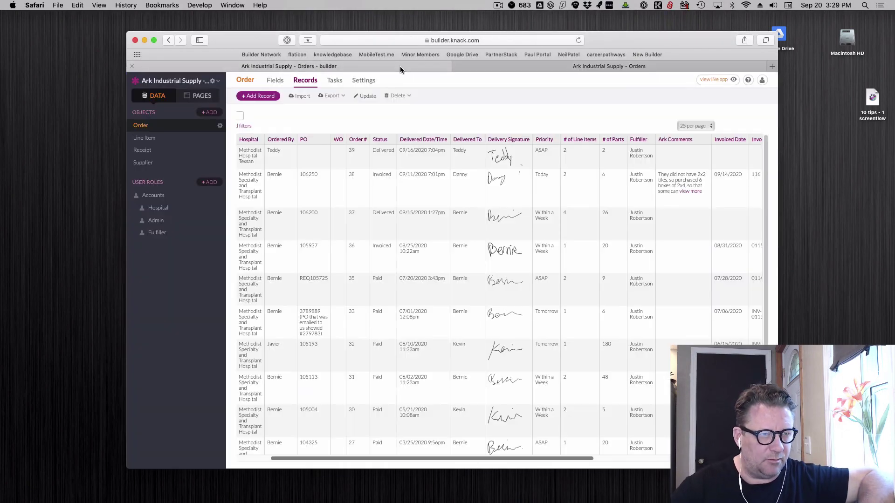
{"action": "left_click", "coordinate": [480, 66]}
{"action": "scroll", "coordinate": [541, 217], "scroll_direction": "down", "scroll_amount": 2}
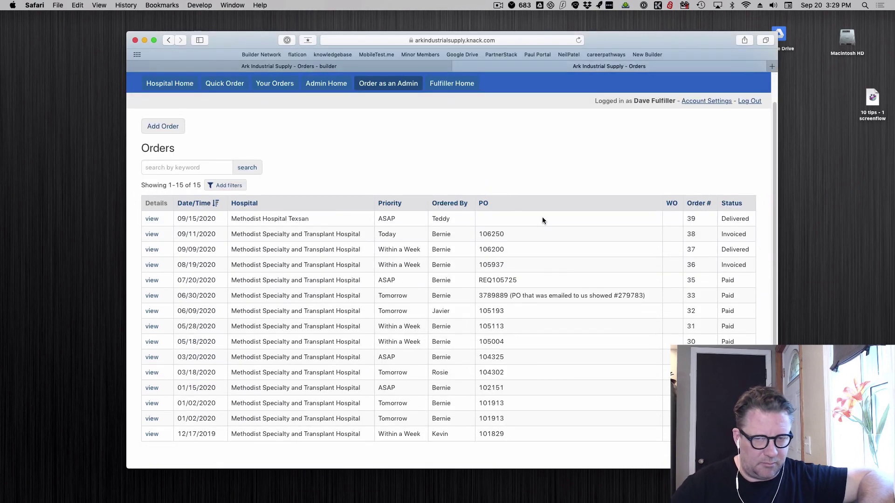
{"action": "left_click_drag", "start_coordinate": [777, 249], "coordinate": [604, 251]}
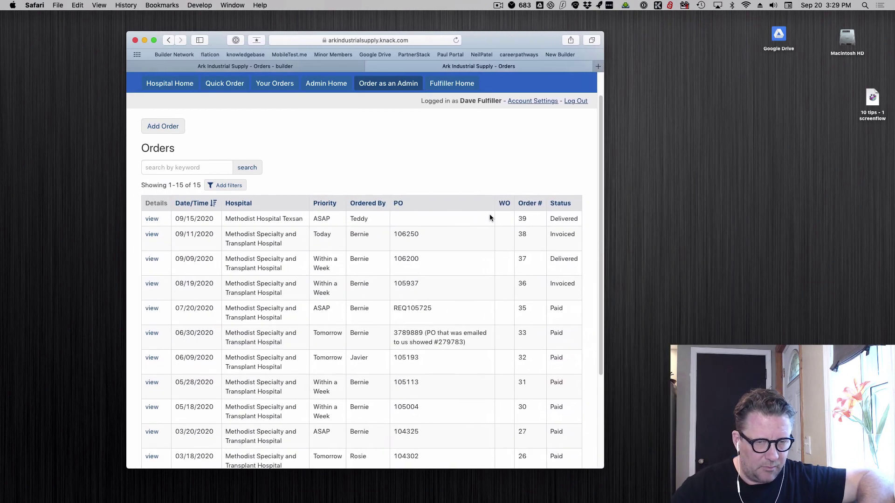
In the builder tab, open the app's Live App Design layout settings.
{"action": "left_click", "coordinate": [305, 63]}
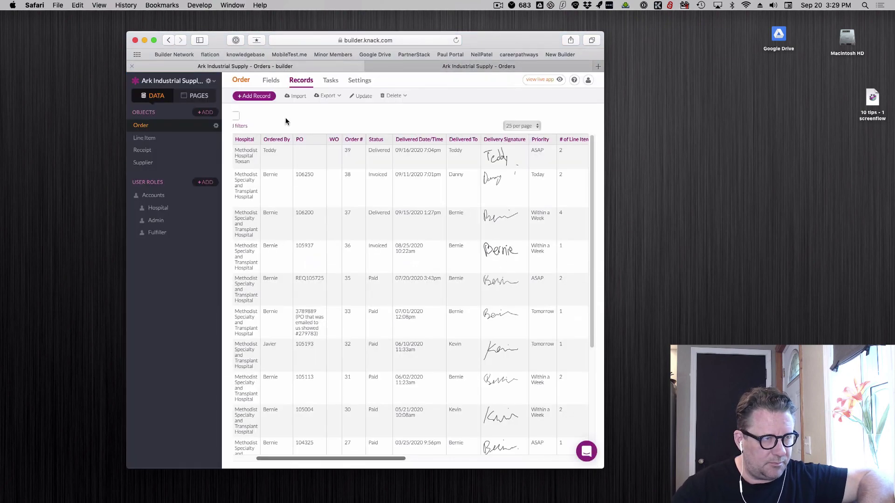
{"action": "left_click", "coordinate": [209, 81]}
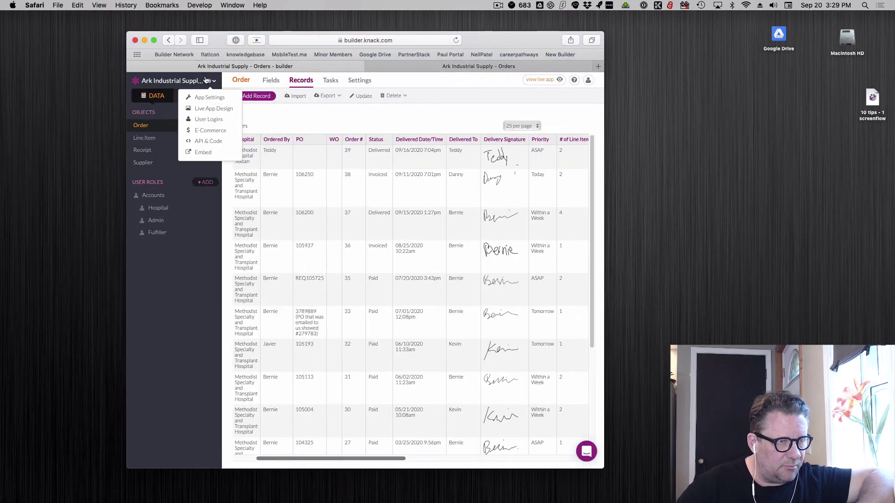
{"action": "left_click", "coordinate": [211, 109]}
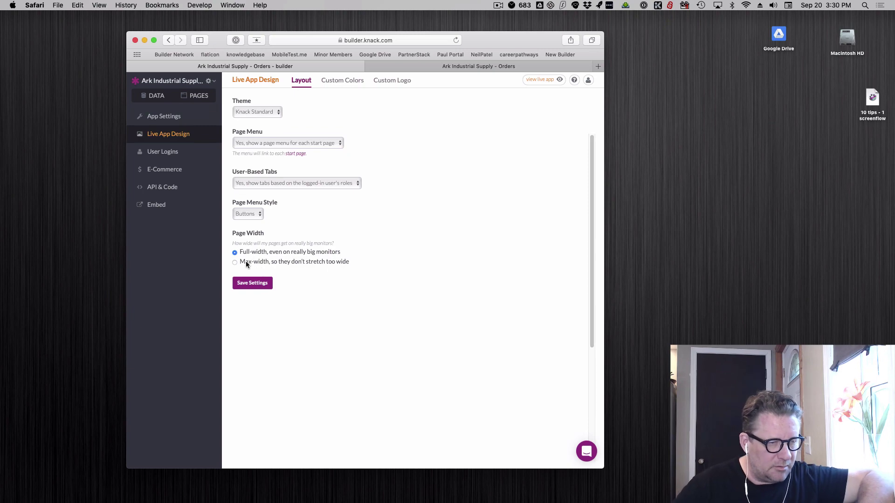
Save the max-width layout settings and reload the live Orders page.
{"action": "left_click", "coordinate": [253, 287]}
{"action": "left_click", "coordinate": [450, 66]}
{"action": "left_click", "coordinate": [455, 40]}
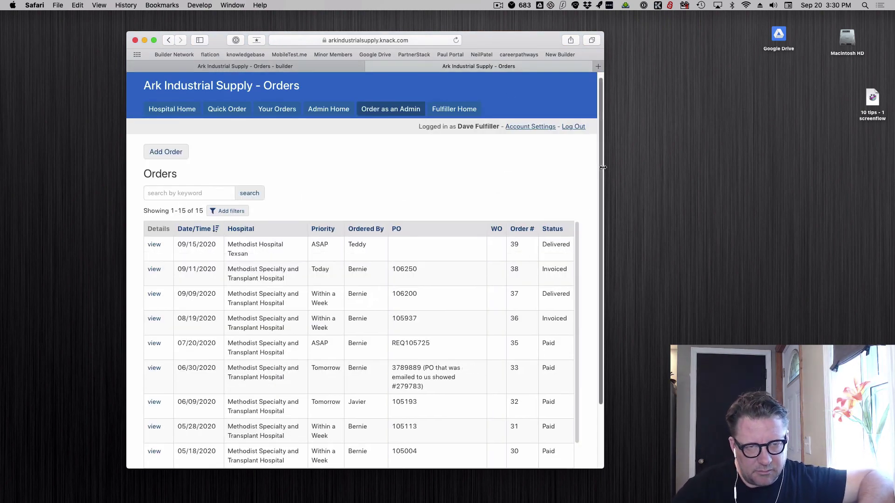
Scroll through the 15-order table to see how it fits the narrow window.
{"action": "scroll", "coordinate": [602, 219], "scroll_direction": "down", "scroll_amount": 3}
{"action": "scroll", "coordinate": [591, 160], "scroll_direction": "up", "scroll_amount": 3}
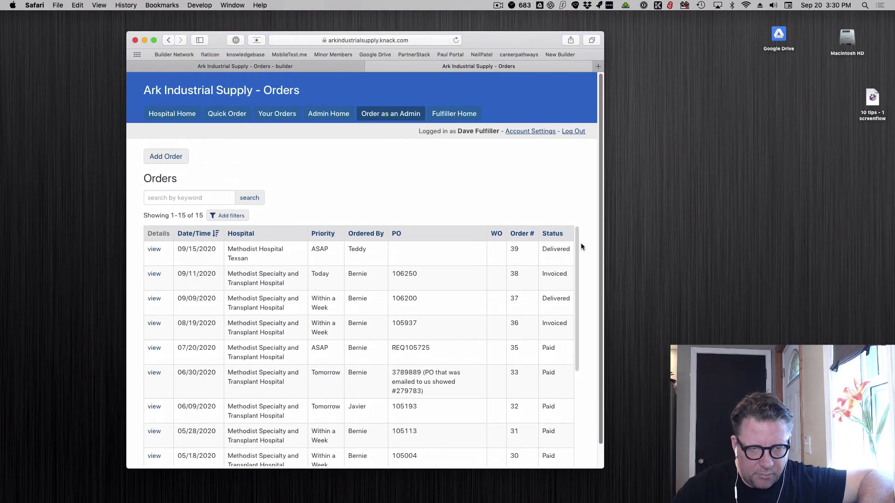
{"action": "scroll", "coordinate": [577, 289], "scroll_direction": "down", "scroll_amount": 3}
{"action": "left_click_drag", "start_coordinate": [576, 291], "coordinate": [578, 237]}
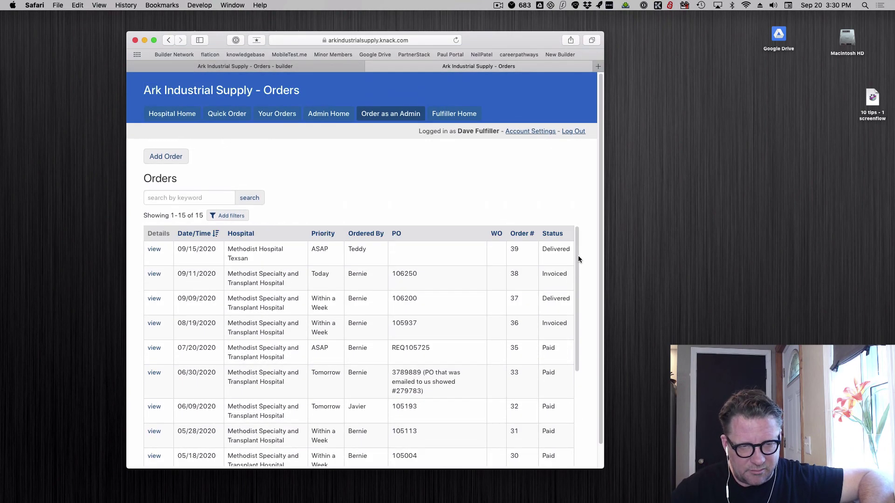
{"action": "scroll", "coordinate": [578, 256], "scroll_direction": "down", "scroll_amount": 3}
{"action": "scroll", "coordinate": [536, 153], "scroll_direction": "down", "scroll_amount": 5}
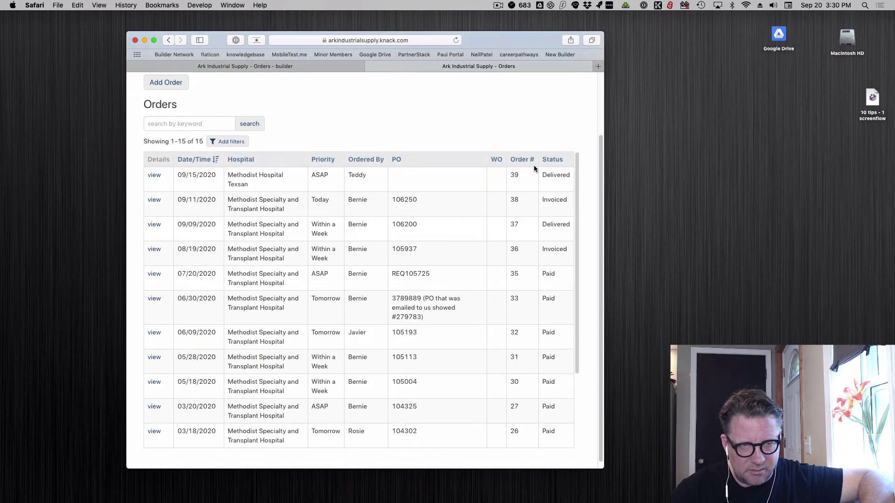
{"action": "scroll", "coordinate": [451, 102], "scroll_direction": "up", "scroll_amount": 3}
{"action": "scroll", "coordinate": [448, 106], "scroll_direction": "down", "scroll_amount": 1}
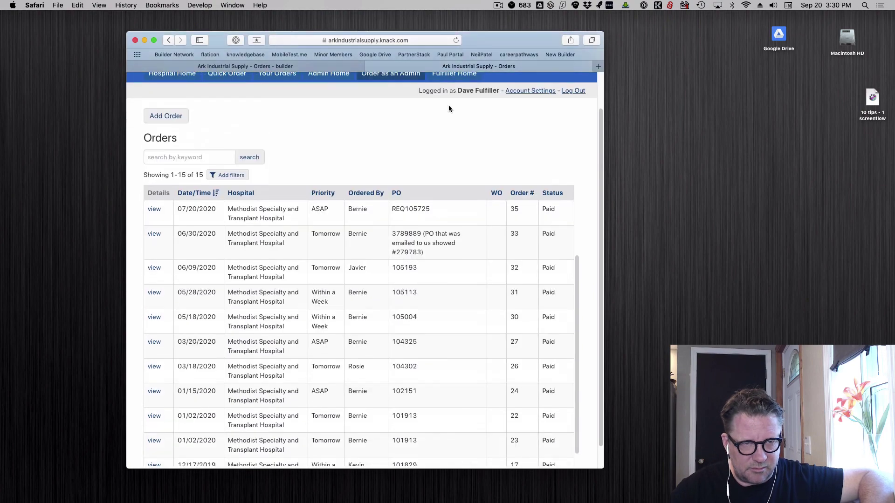
{"action": "scroll", "coordinate": [502, 252], "scroll_direction": "down", "scroll_amount": 1}
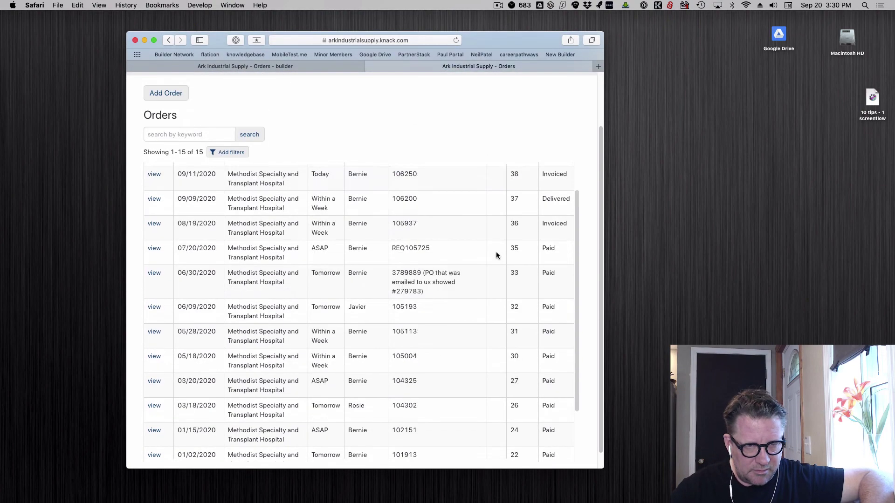
{"action": "scroll", "coordinate": [494, 242], "scroll_direction": "up", "scroll_amount": 5}
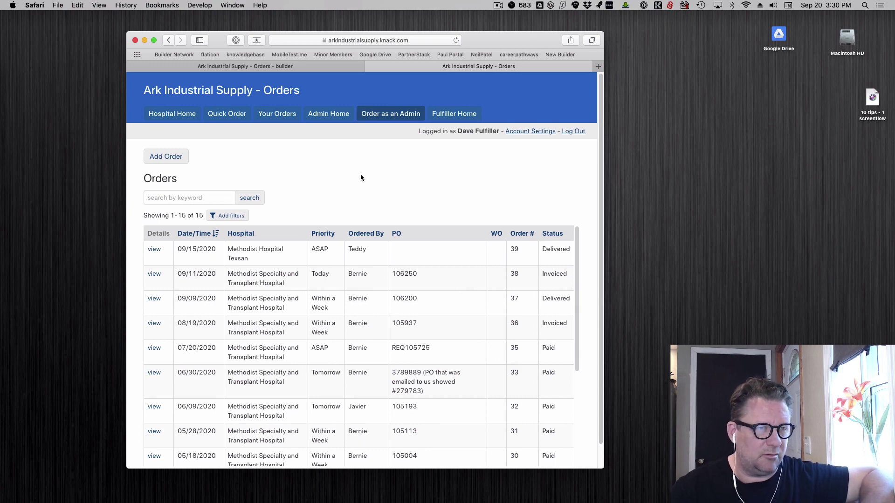
Set Page Width to Full-width in the layout settings and save.
{"action": "left_click", "coordinate": [331, 64]}
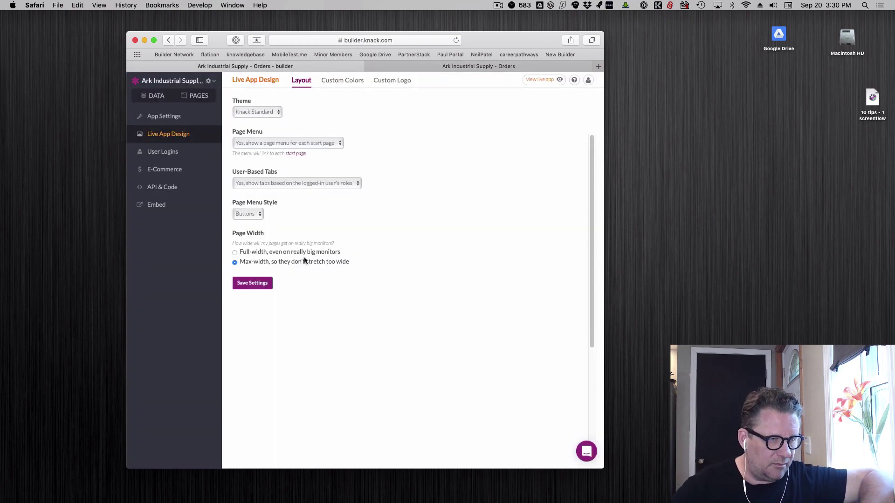
{"action": "left_click", "coordinate": [252, 253]}
{"action": "left_click", "coordinate": [249, 284]}
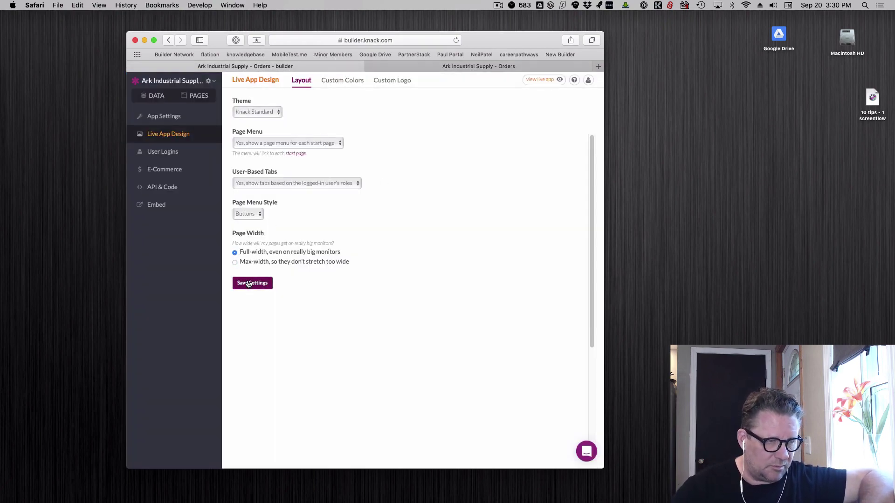
Reload the live Orders page and scroll to check the table now stretches full width.
{"action": "left_click", "coordinate": [412, 64]}
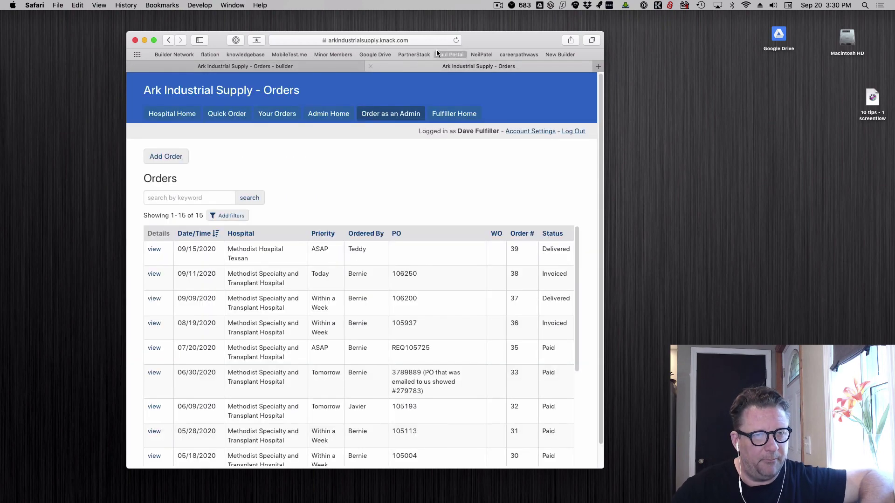
{"action": "left_click", "coordinate": [457, 41]}
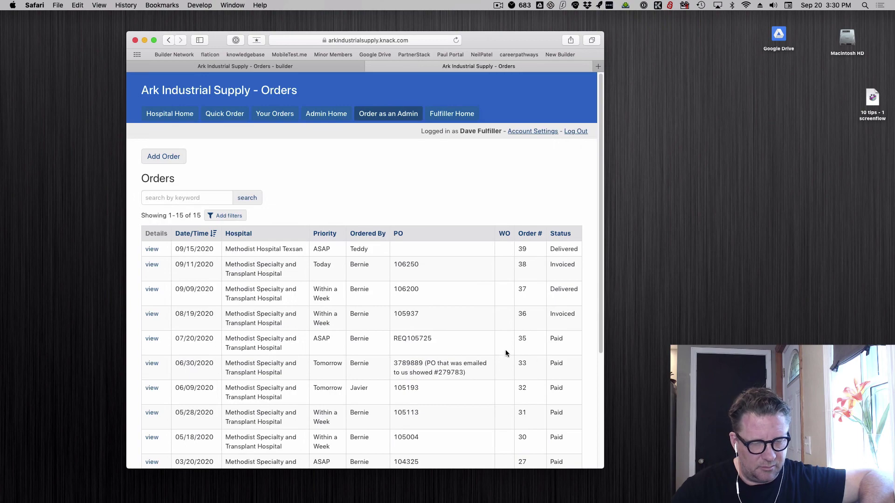
{"action": "scroll", "coordinate": [503, 348], "scroll_direction": "down", "scroll_amount": 5}
{"action": "scroll", "coordinate": [497, 343], "scroll_direction": "up", "scroll_amount": 5}
{"action": "scroll", "coordinate": [497, 336], "scroll_direction": "down", "scroll_amount": 5}
{"action": "scroll", "coordinate": [497, 323], "scroll_direction": "up", "scroll_amount": 5}
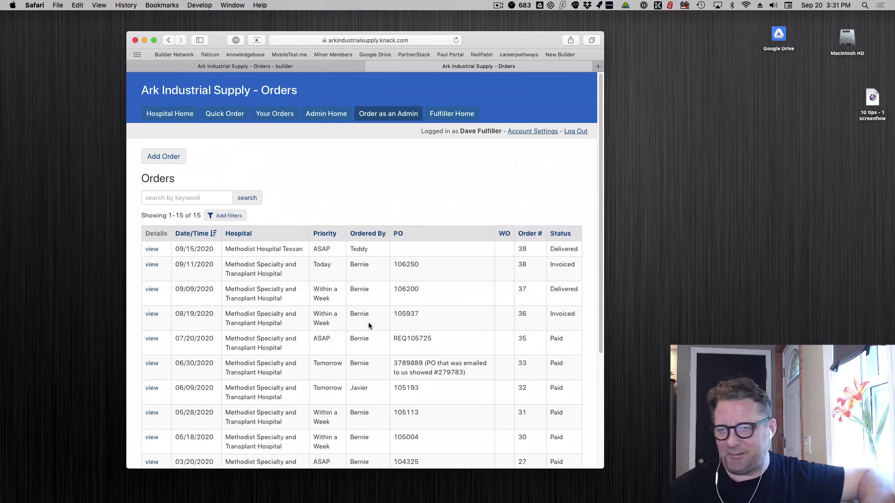
{"action": "key", "text": "super+Tab"}
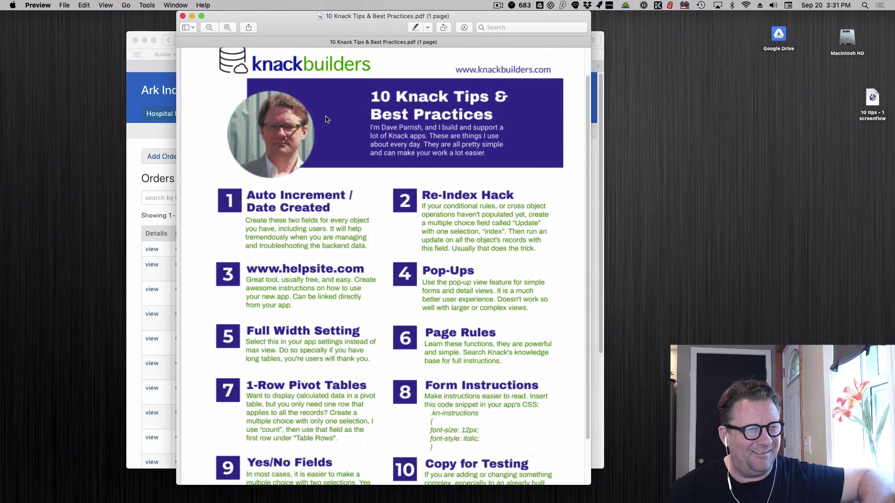
{"action": "key", "text": "super+w"}
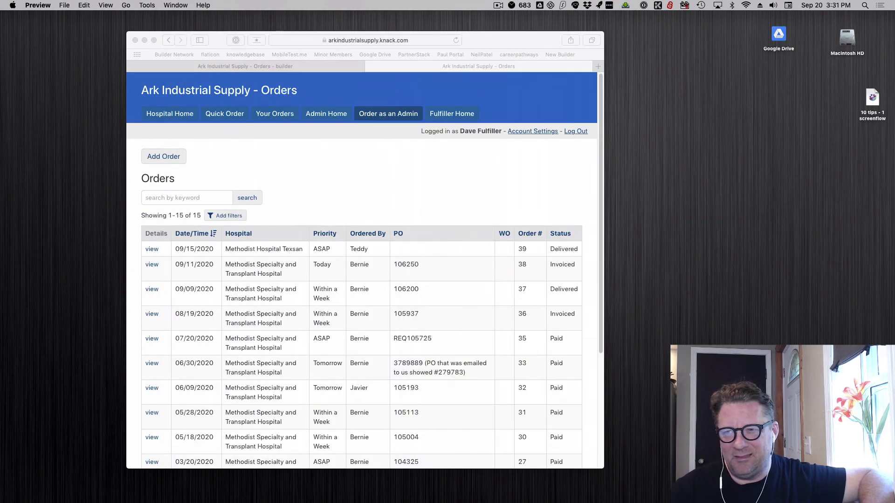